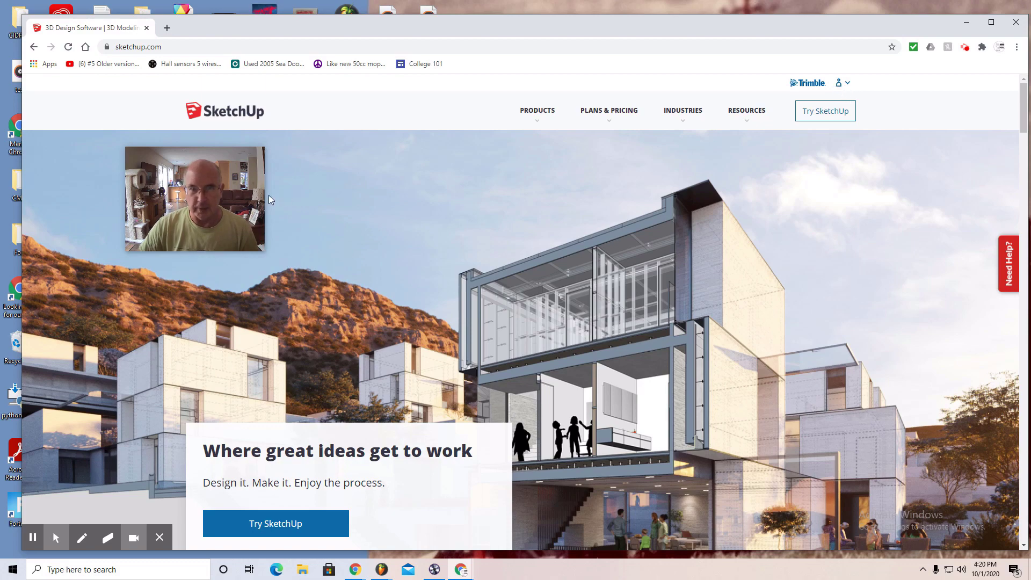
# Open the signed-in Trimble account menu on sketchup.com
pyautogui.moveTo(231, 159); pyautogui.dragTo(883, 342)
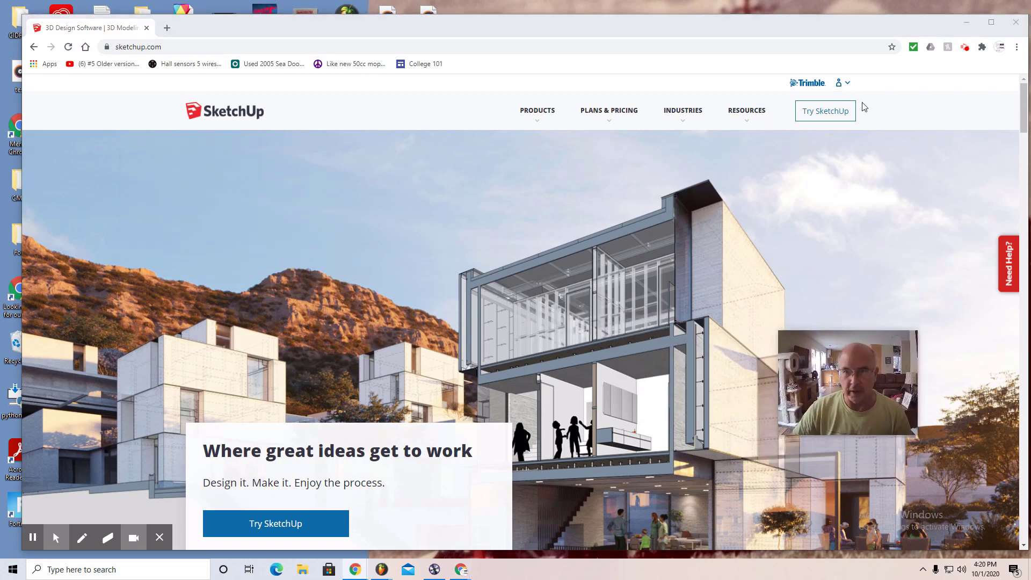
pyautogui.click(841, 83)
# Go to My Products in Trimble Account and expand SketchUp Free's included applications
pyautogui.click(719, 159)
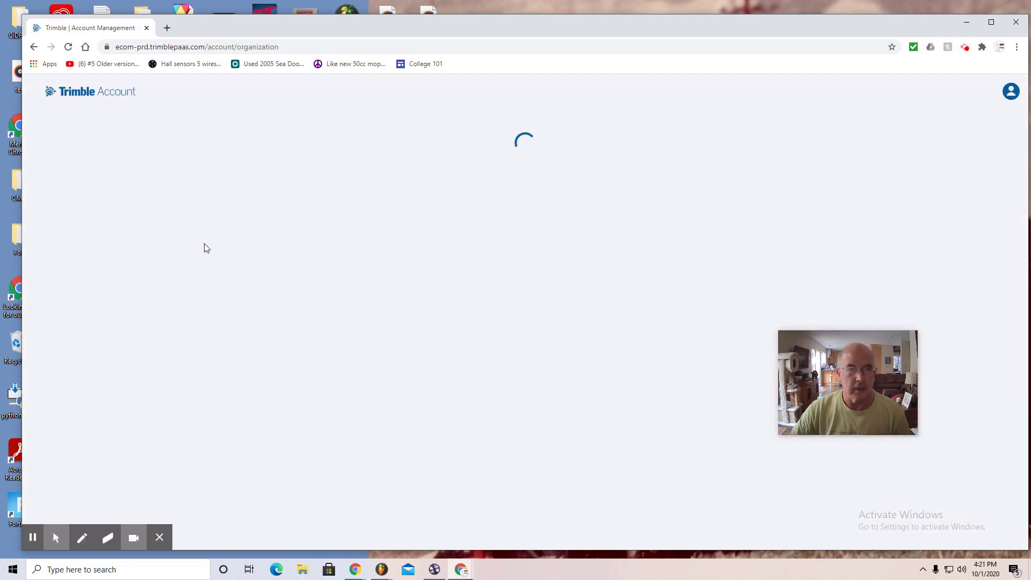
pyautogui.click(212, 290)
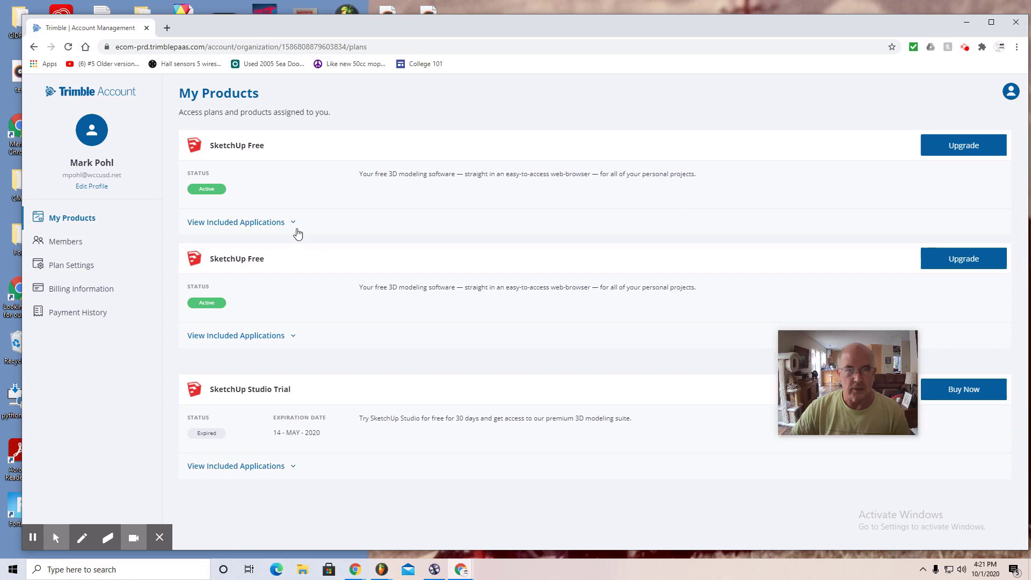
pyautogui.click(296, 230)
# Launch SketchUp for Web in a new tab, declining the unsaved previous model
pyautogui.click(354, 265)
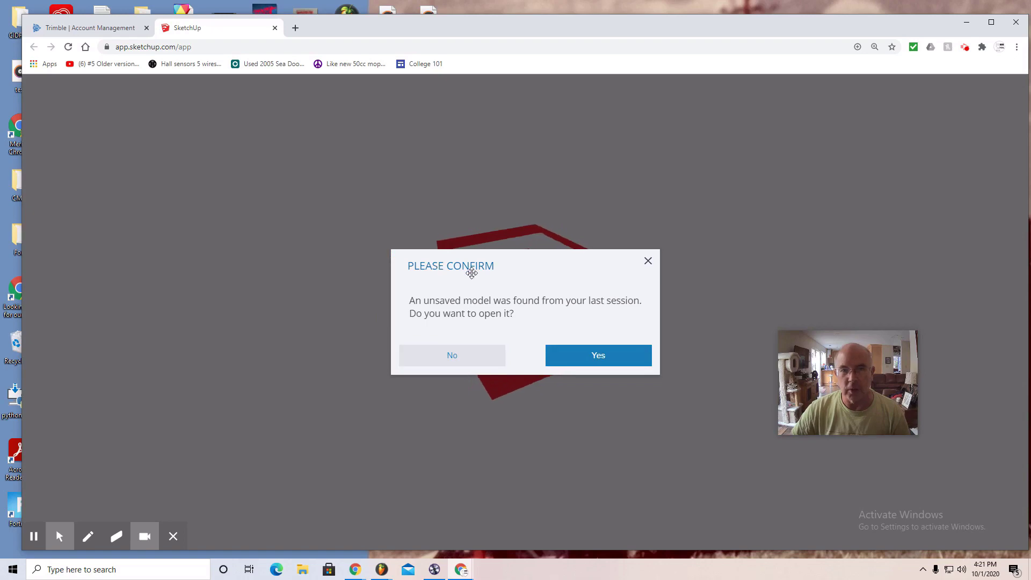
pyautogui.click(449, 356)
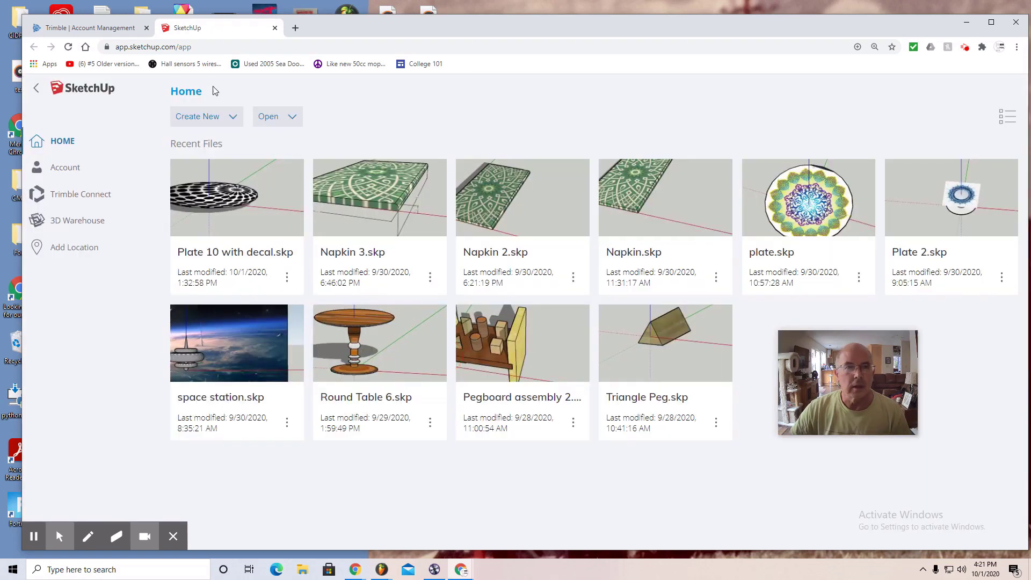
pyautogui.click(202, 116)
# Start a model from the feet-and-inches template and switch lengths to decimal inches
pyautogui.click(237, 141)
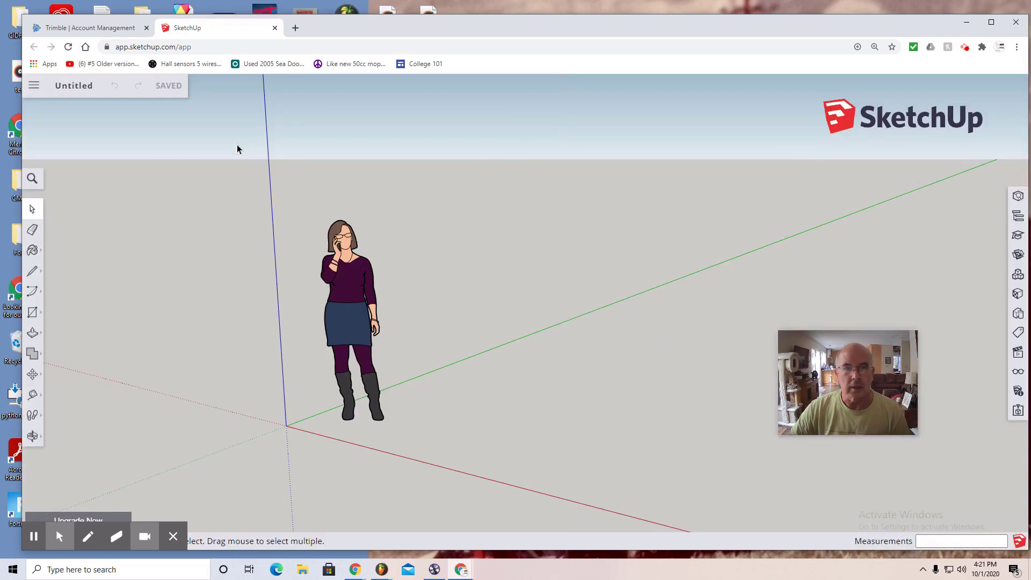
pyautogui.click(1018, 391)
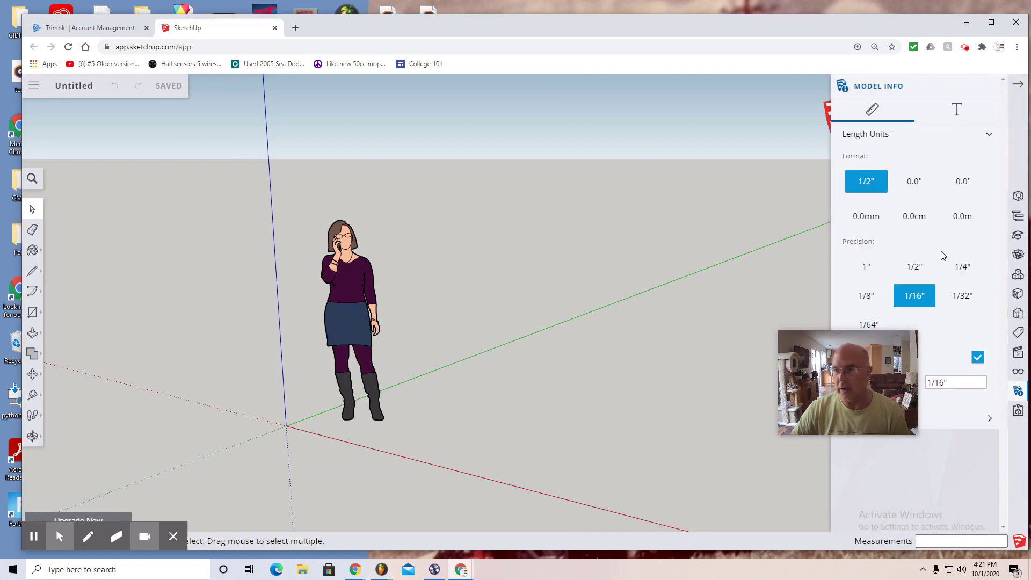
pyautogui.click(916, 185)
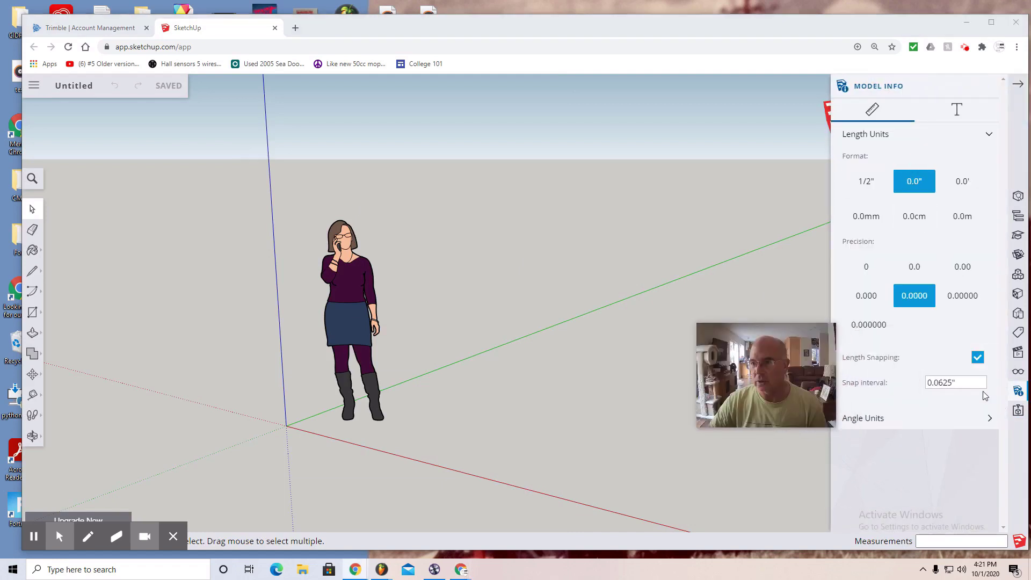
# Set the snap interval to 0.125" and delete the default person figure
pyautogui.moveTo(966, 384); pyautogui.dragTo(922, 392)
pyautogui.press('BackSpace')
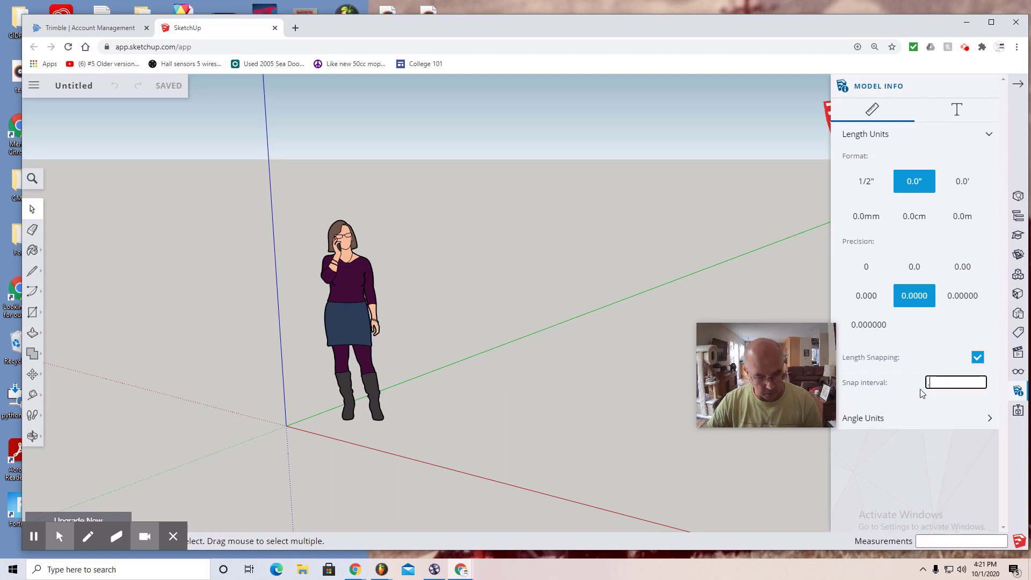
pyautogui.write('0.125')
pyautogui.press('Return')
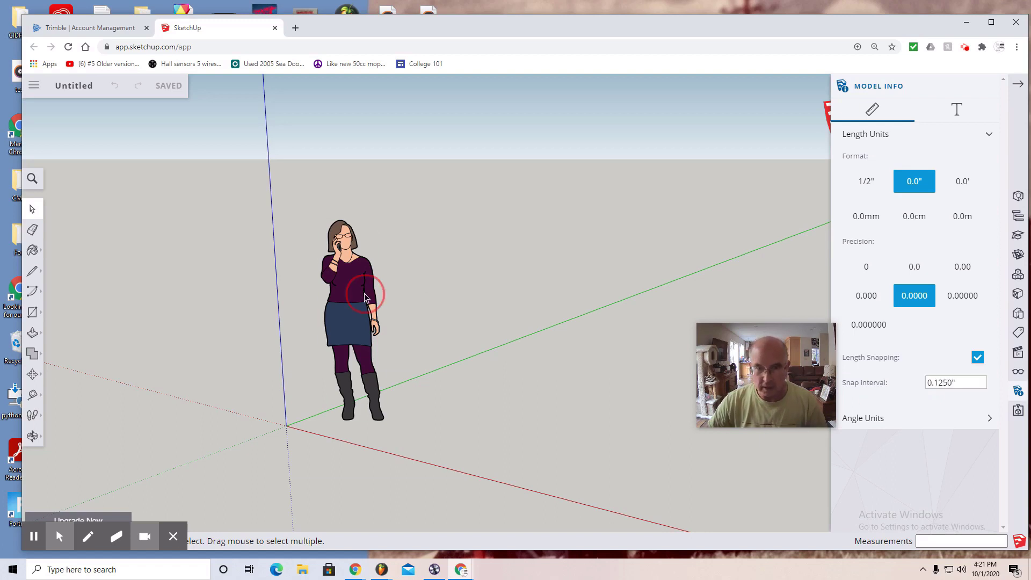
pyautogui.click(365, 297)
pyautogui.press('Delete')
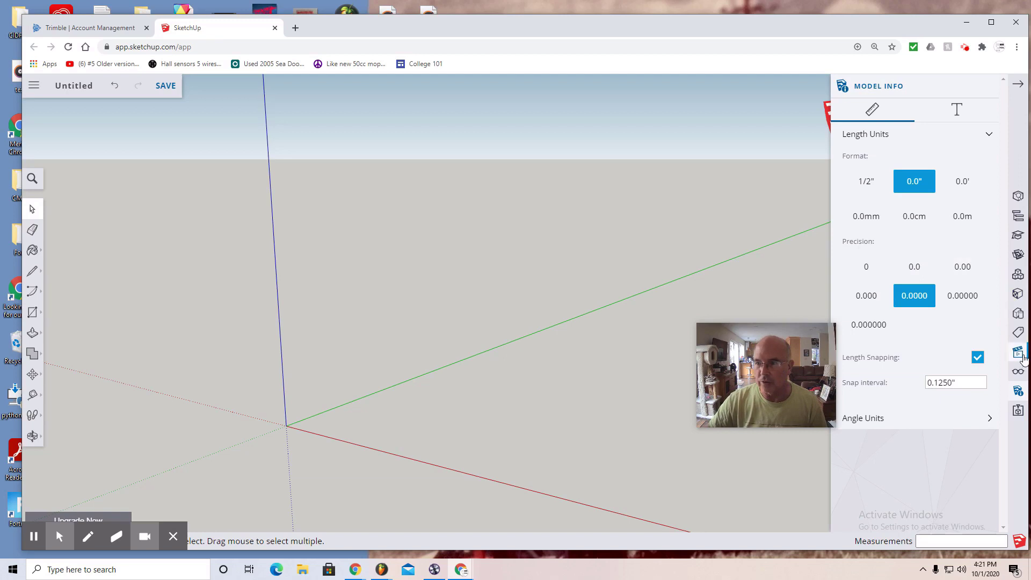
# In the front view, draw a 1 by 1 inch rectangle starting at the origin
pyautogui.click(1019, 355)
pyautogui.click(843, 146)
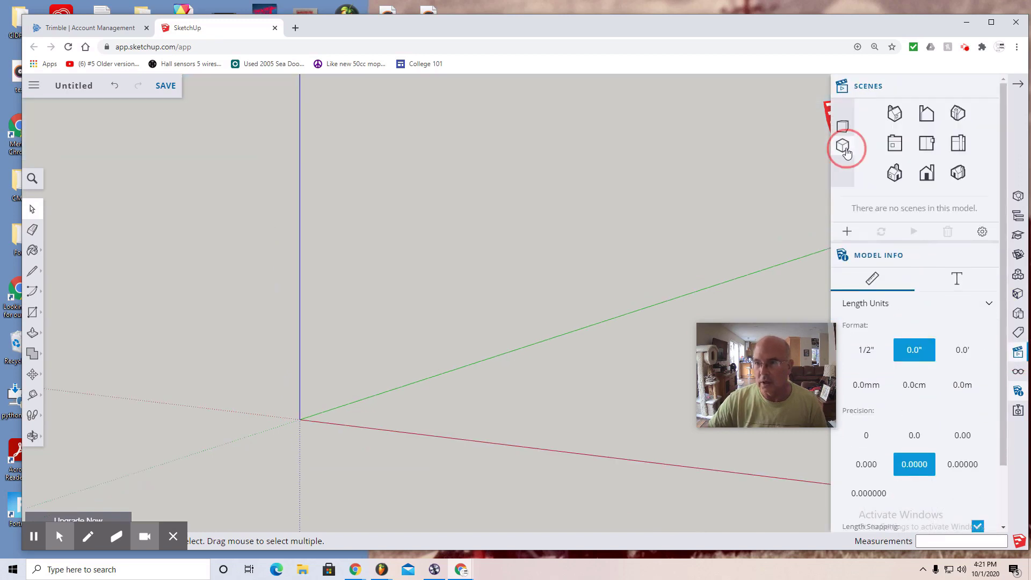
pyautogui.click(927, 174)
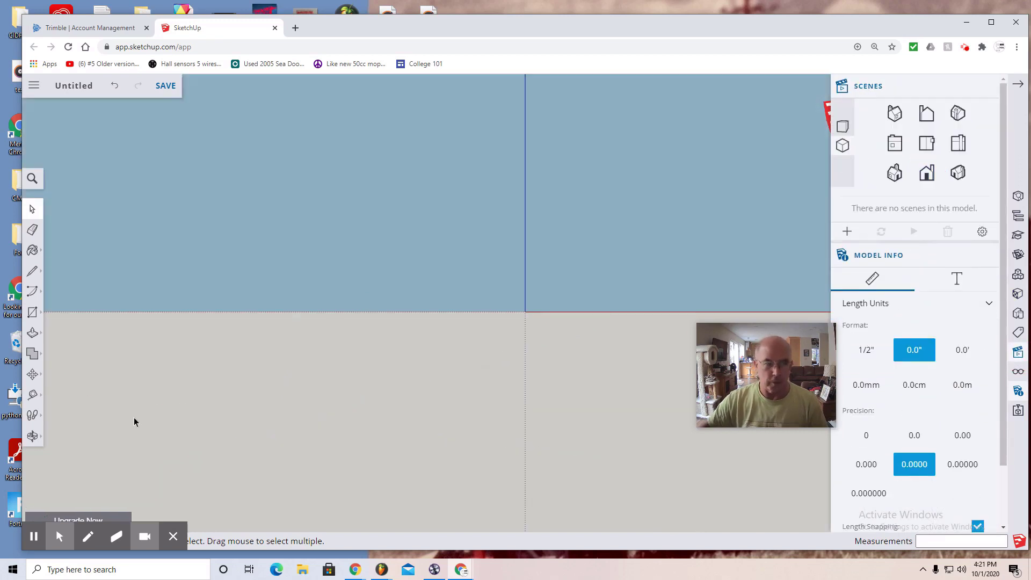
pyautogui.click(32, 436)
pyautogui.click(82, 417)
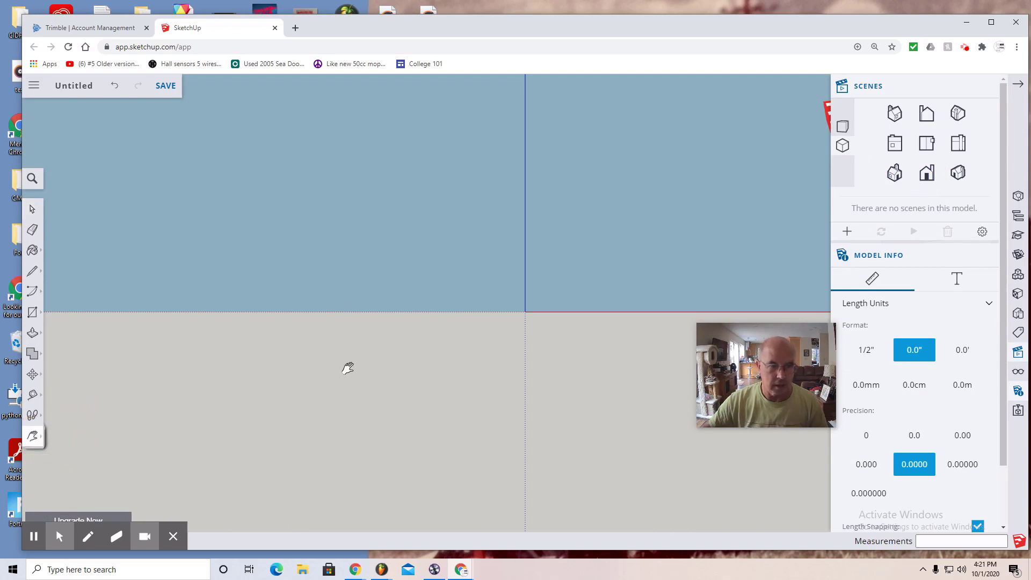
pyautogui.moveTo(348, 366); pyautogui.dragTo(108, 396)
pyautogui.click(34, 315)
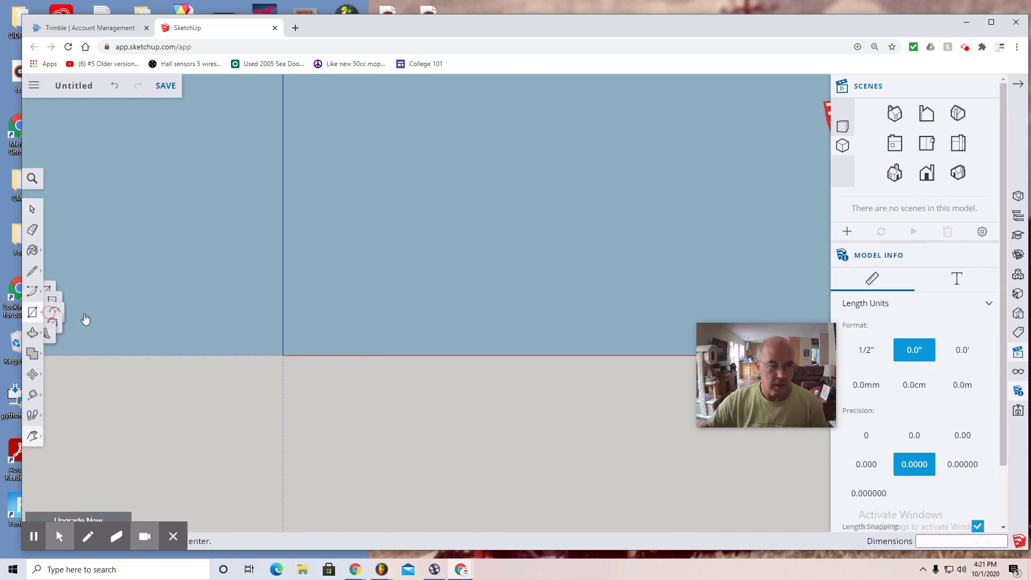
pyautogui.click(61, 267)
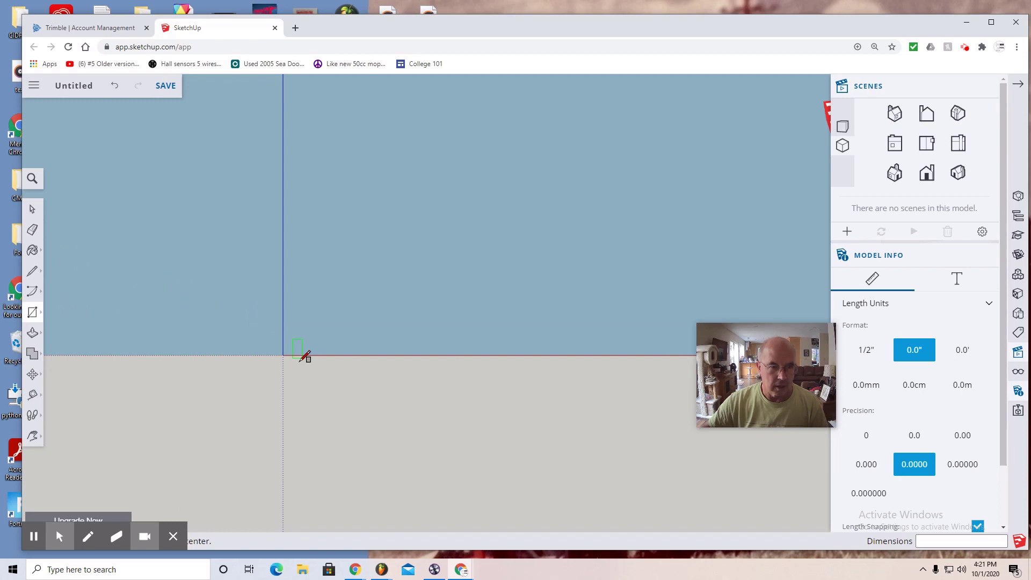
pyautogui.click(283, 355)
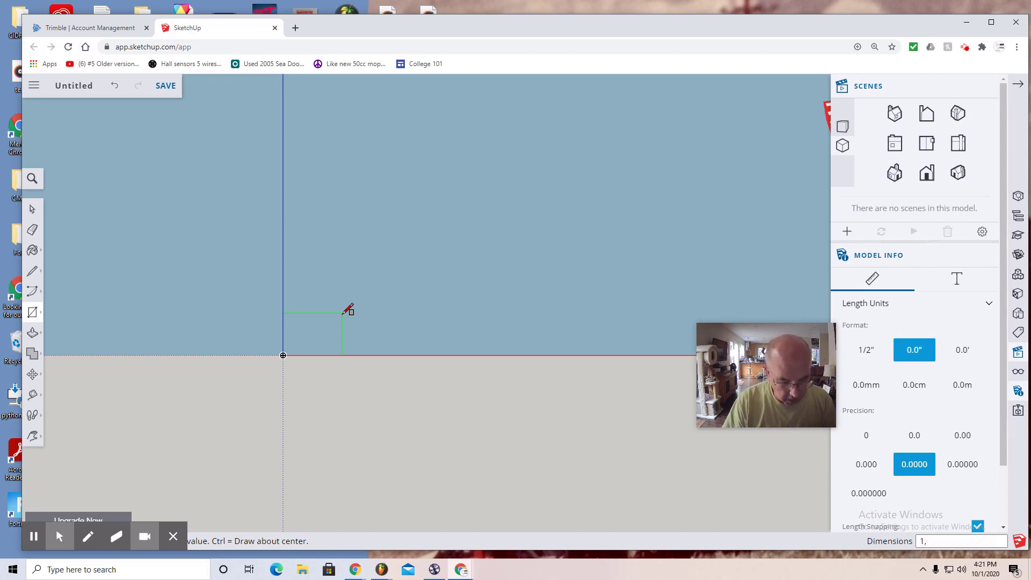
pyautogui.press('Return')
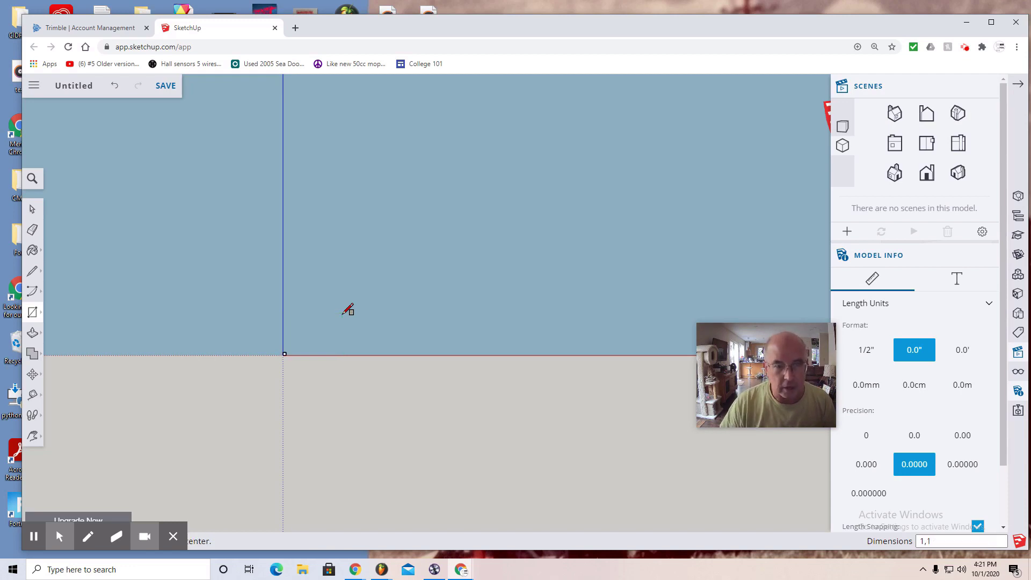
# Orbit the view and push/pull the square face 3 inches into a block
pyautogui.scroll(5, 273, 351)
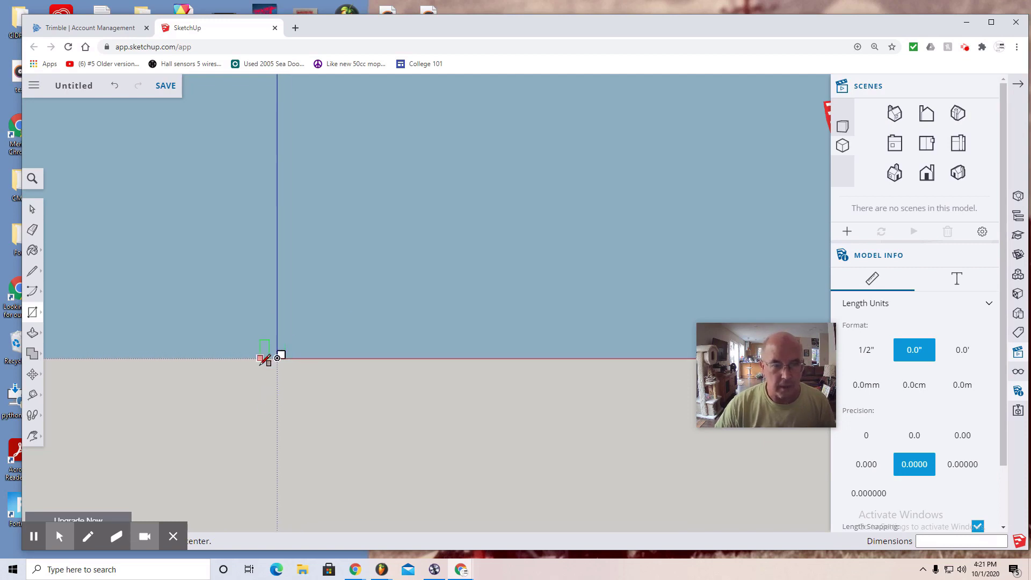
pyautogui.click(32, 435)
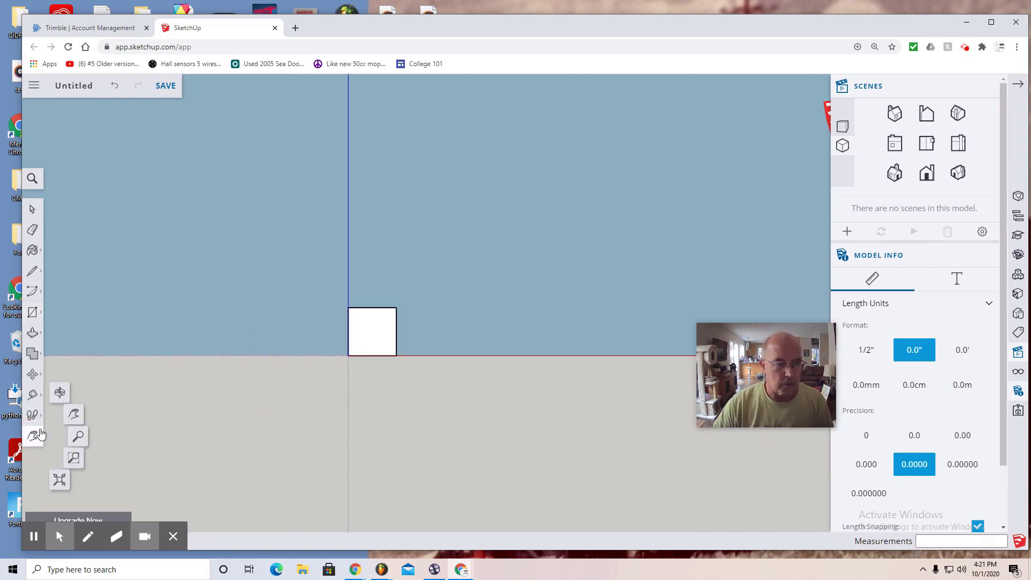
pyautogui.click(62, 388)
pyautogui.moveTo(156, 397); pyautogui.dragTo(71, 356)
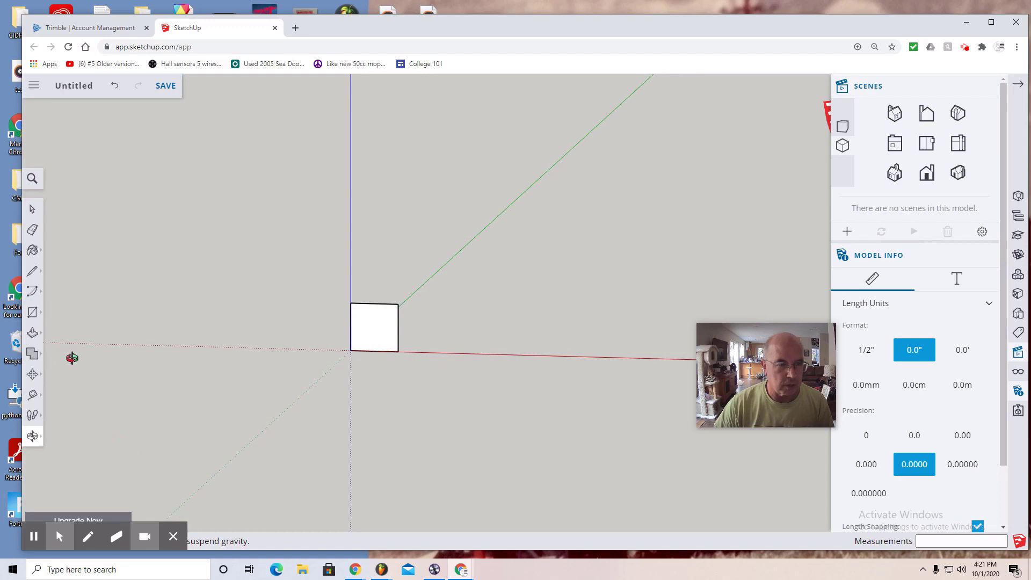
pyautogui.click(32, 333)
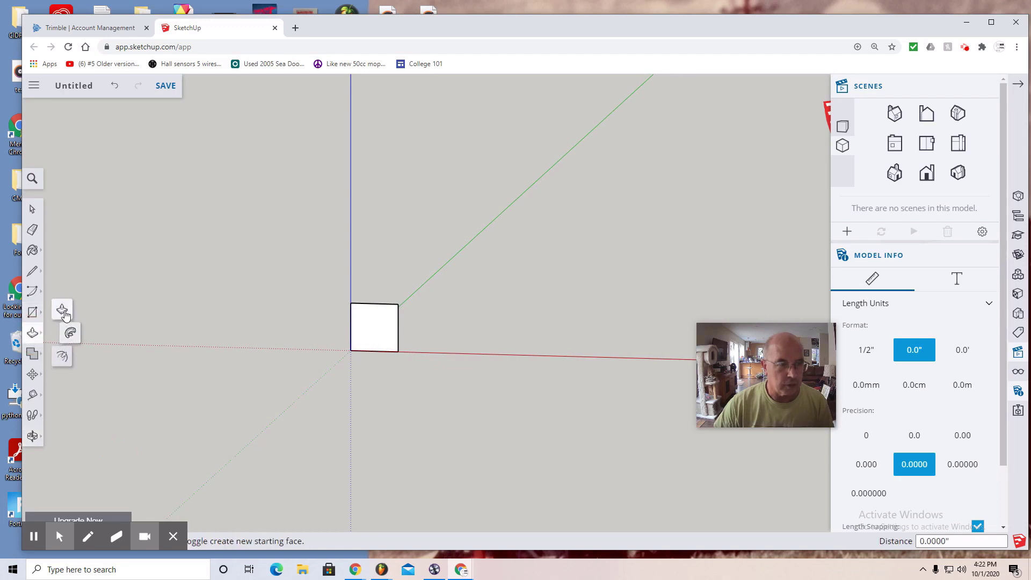
pyautogui.click(376, 335)
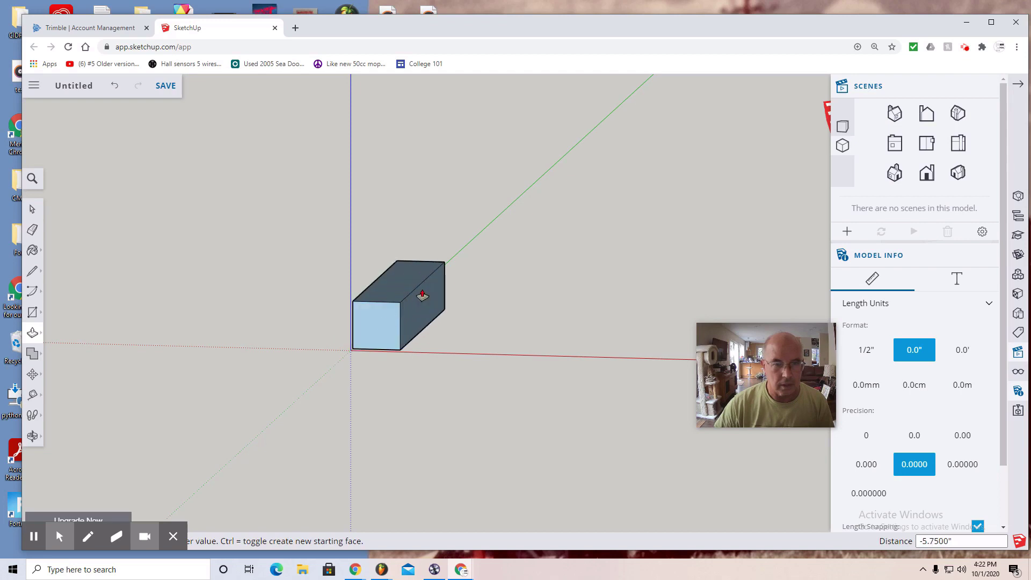
pyautogui.write('3')
pyautogui.press('Return')
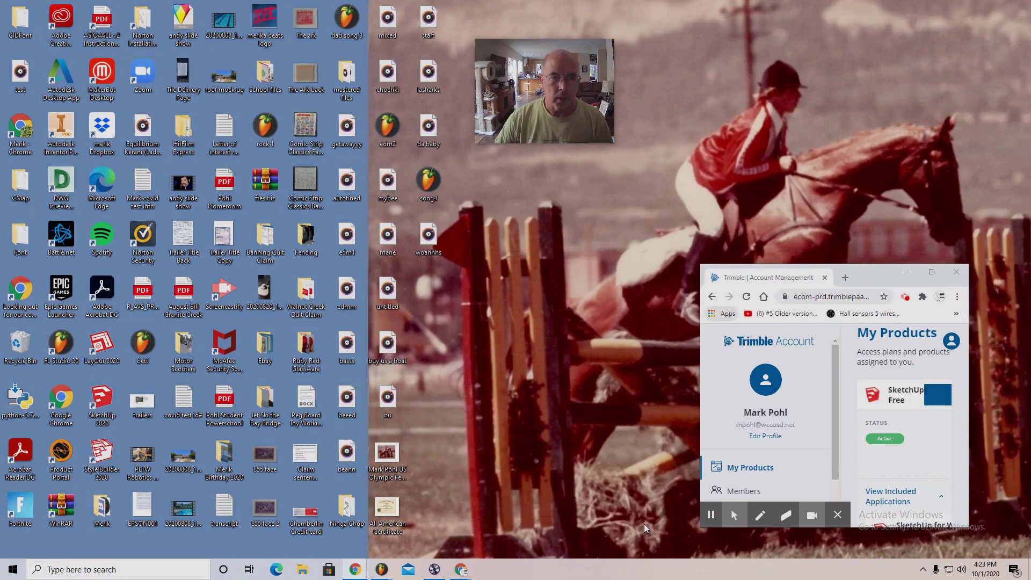
# Launch Autodesk Inventor Professional 2018 from its desktop icon
pyautogui.doubleClick(62, 128)
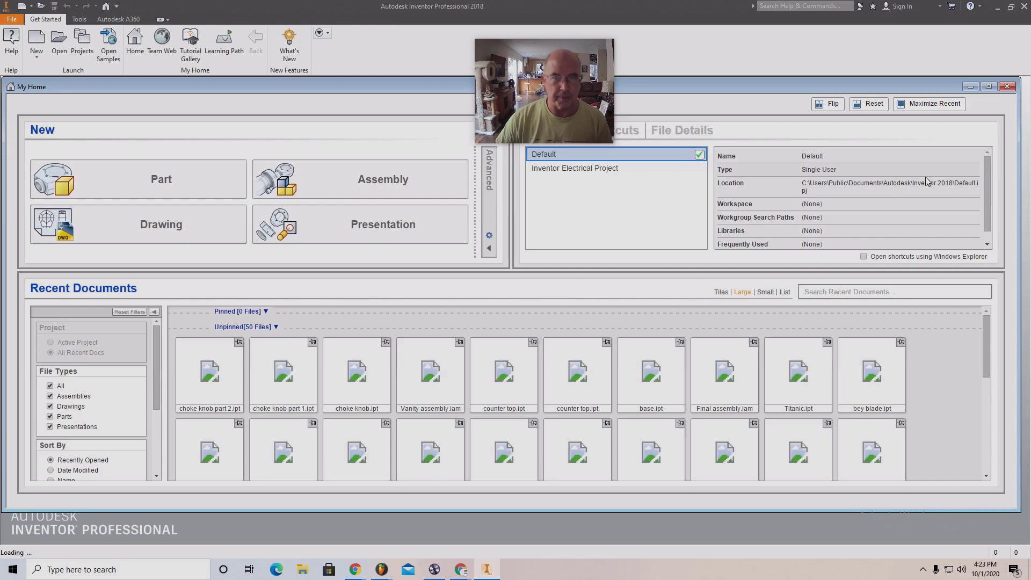
# Close My Home and create a new part from the Standard.ipt template
pyautogui.click(1006, 87)
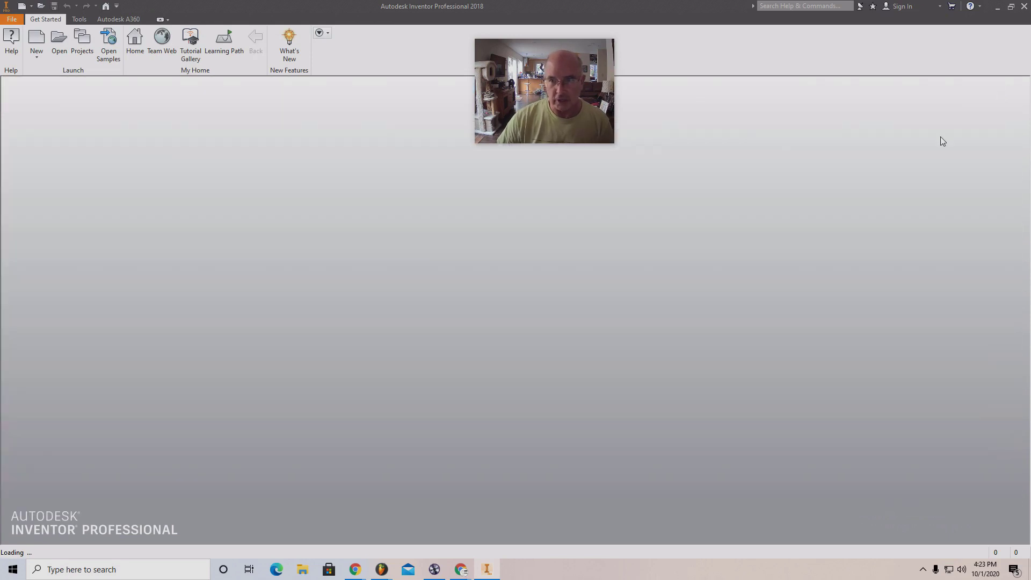
pyautogui.click(37, 47)
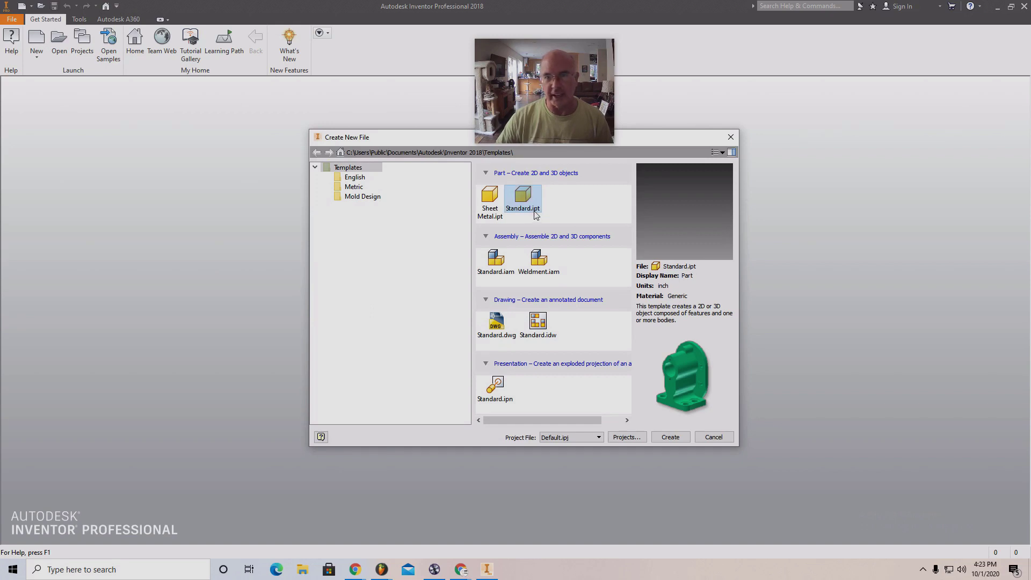
pyautogui.click(668, 437)
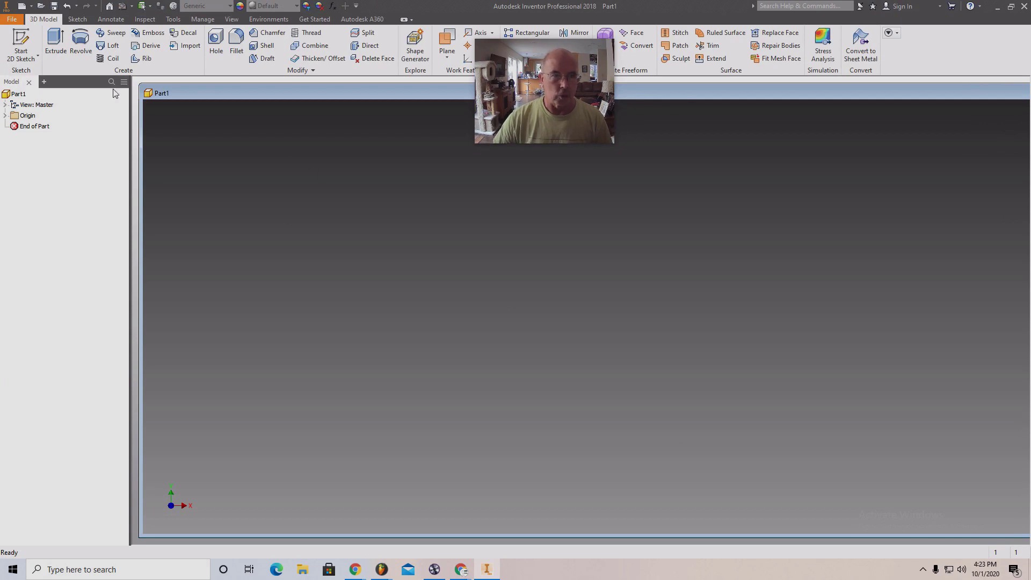
# Start a 2D sketch on the XY Plane and draw a 1 by 1 inch rectangle
pyautogui.click(18, 41)
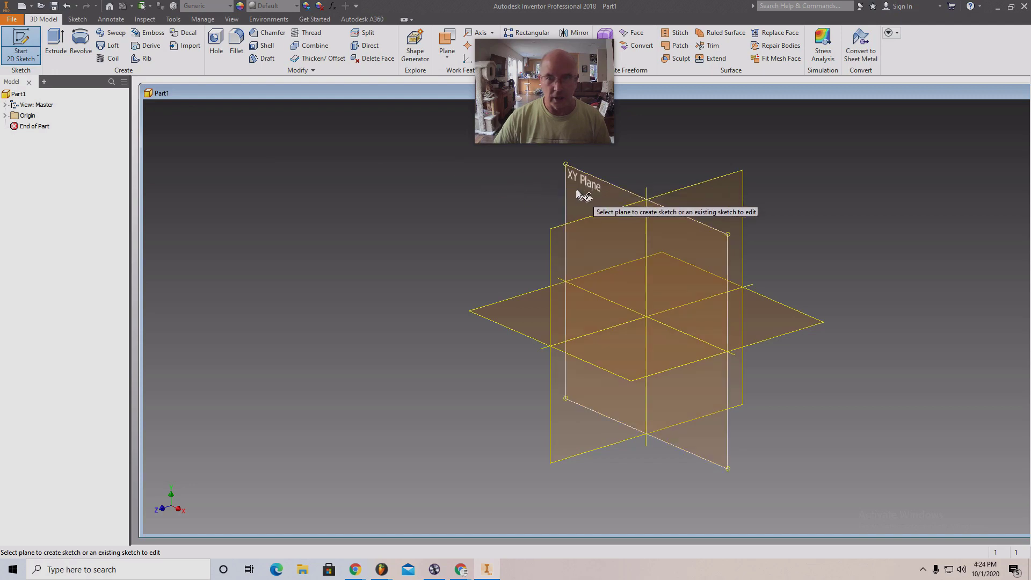
pyautogui.click(578, 191)
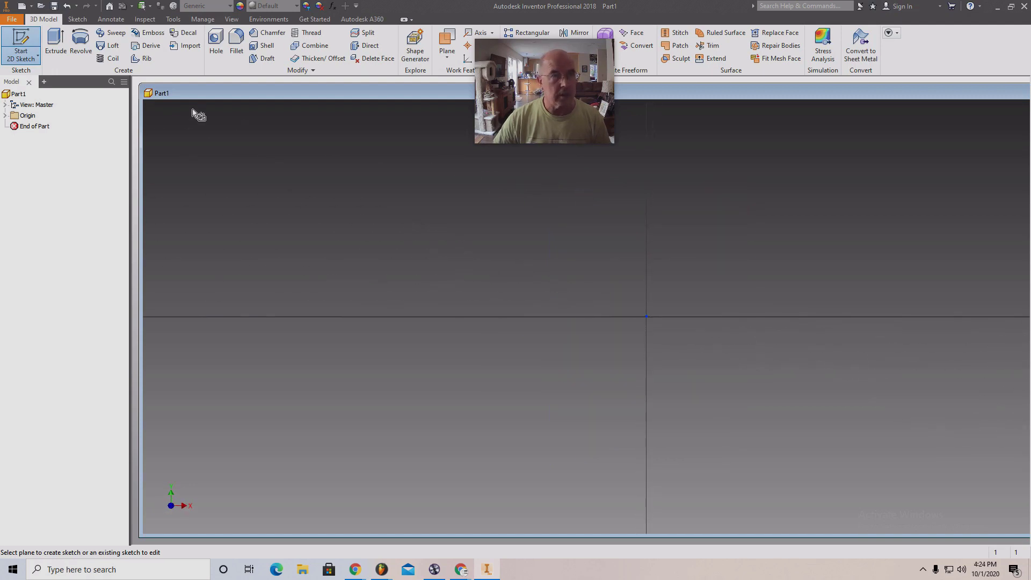
pyautogui.click(138, 41)
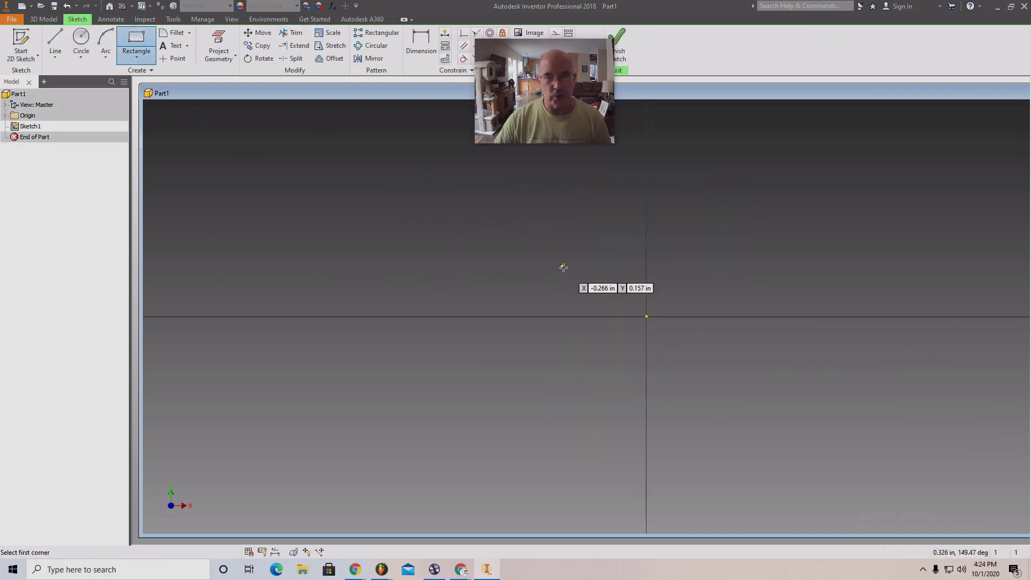
pyautogui.click(588, 262)
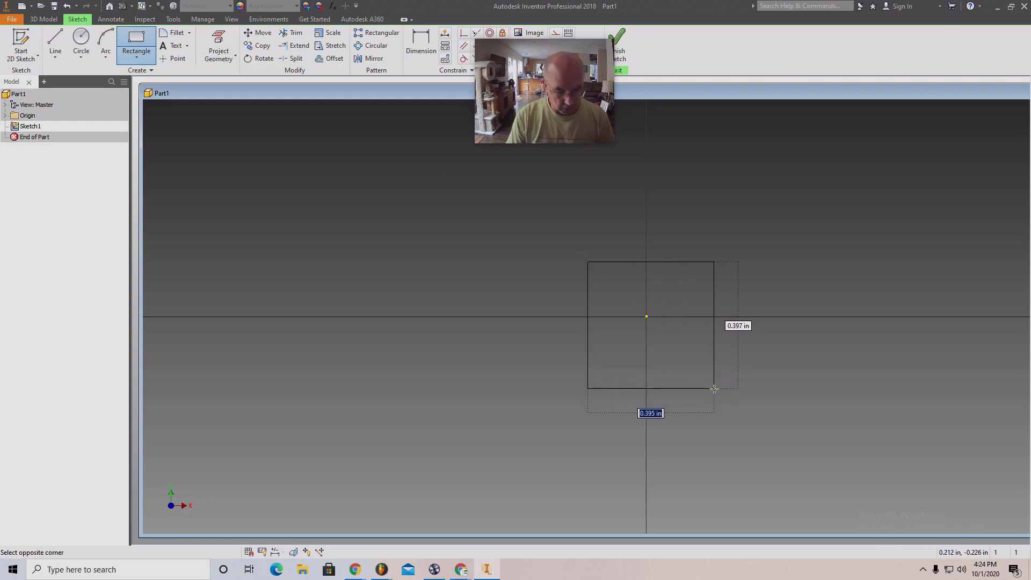
pyautogui.write('1')
pyautogui.press('Tab')
pyautogui.write('1')
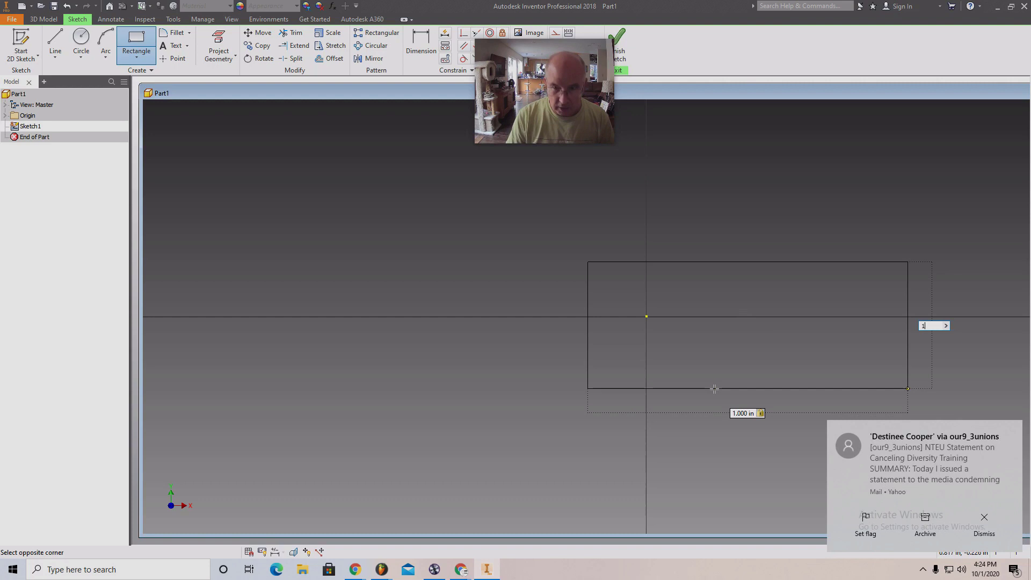
pyautogui.press('Return')
# Finish the square sketch and bring up the Extrude preview of the profile
pyautogui.scroll(-5, 715, 389)
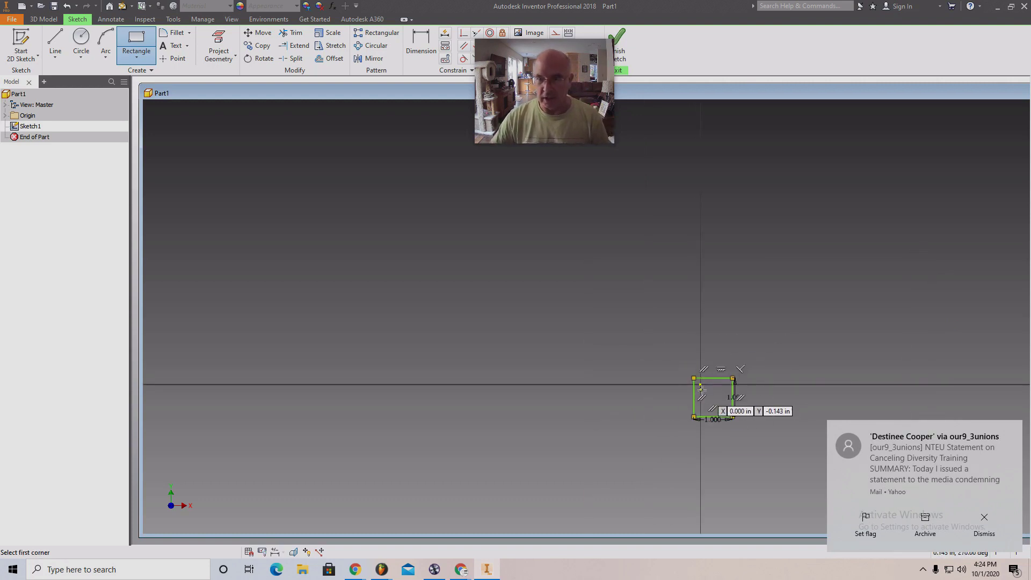
pyautogui.scroll(3, 709, 384)
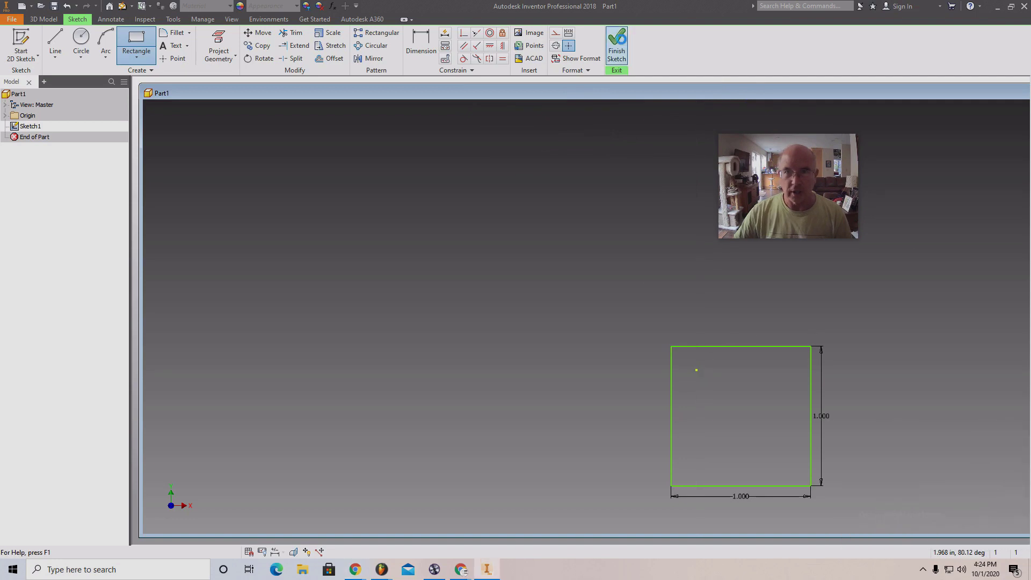
pyautogui.click(616, 48)
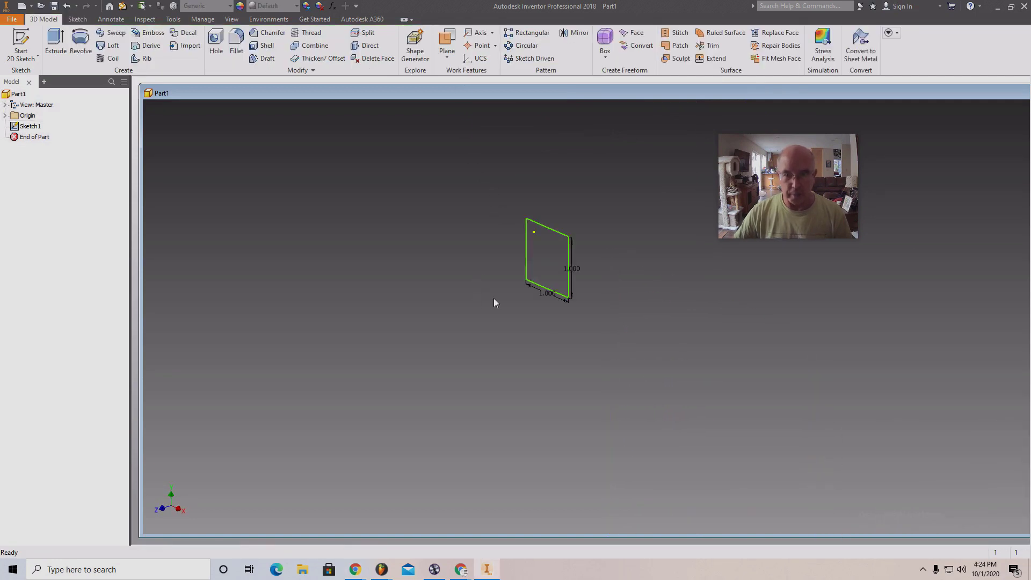
pyautogui.moveTo(493, 298); pyautogui.dragTo(345, 380, button='middle')
pyautogui.scroll(-2, 324, 322)
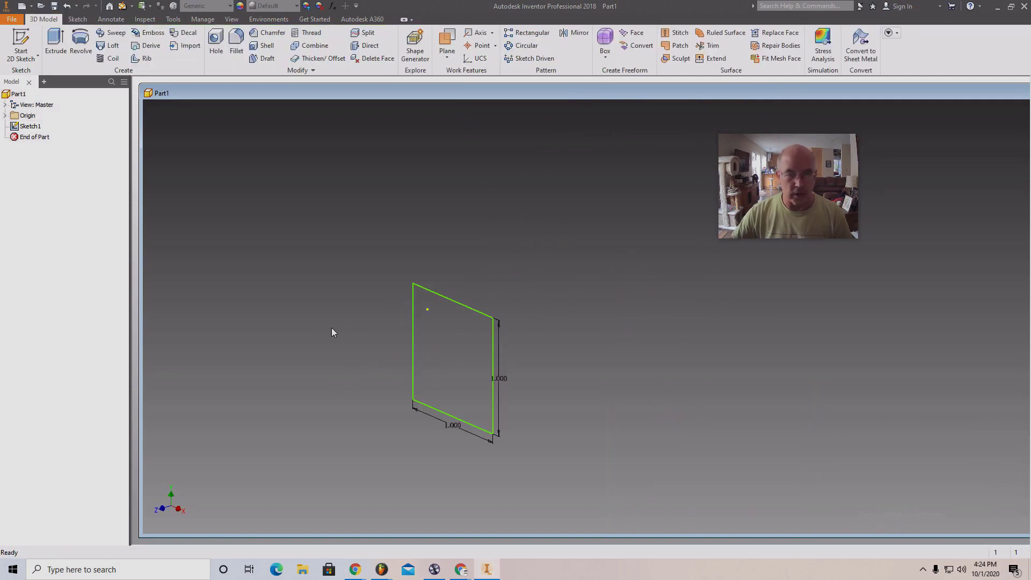
pyautogui.click(56, 45)
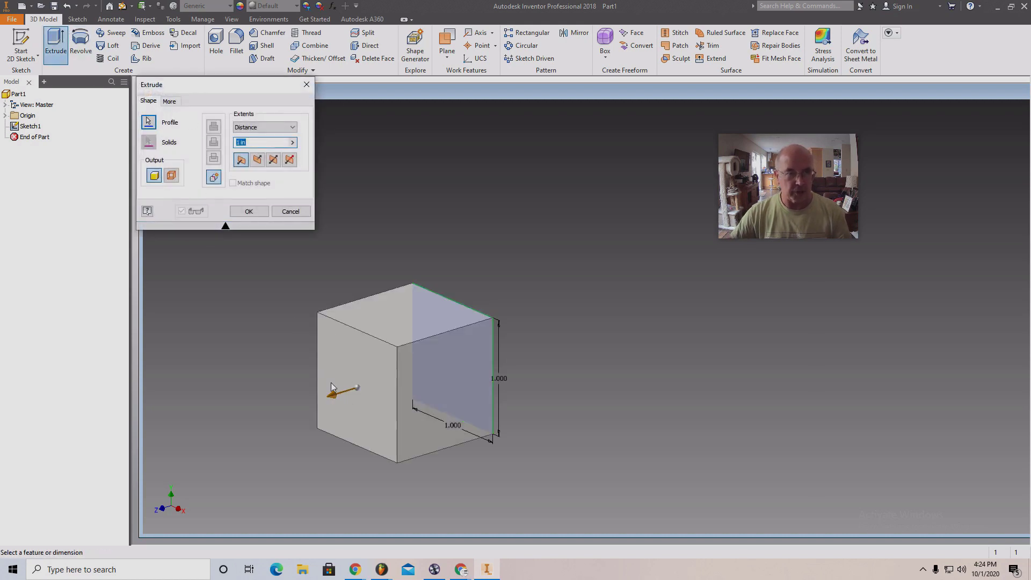
# Extrude the square 3 inches into Extrusion1, then select its Sketch1 in the browser
pyautogui.moveTo(357, 387); pyautogui.dragTo(603, 314)
pyautogui.write('3')
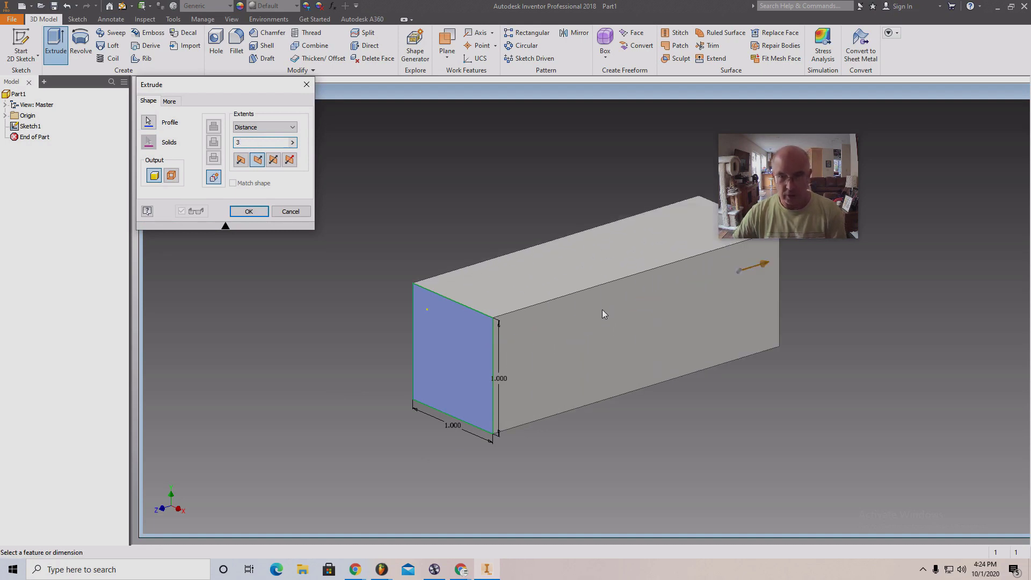
pyautogui.press('Return')
pyautogui.scroll(4, 624, 438)
pyautogui.scroll(-2, 622, 438)
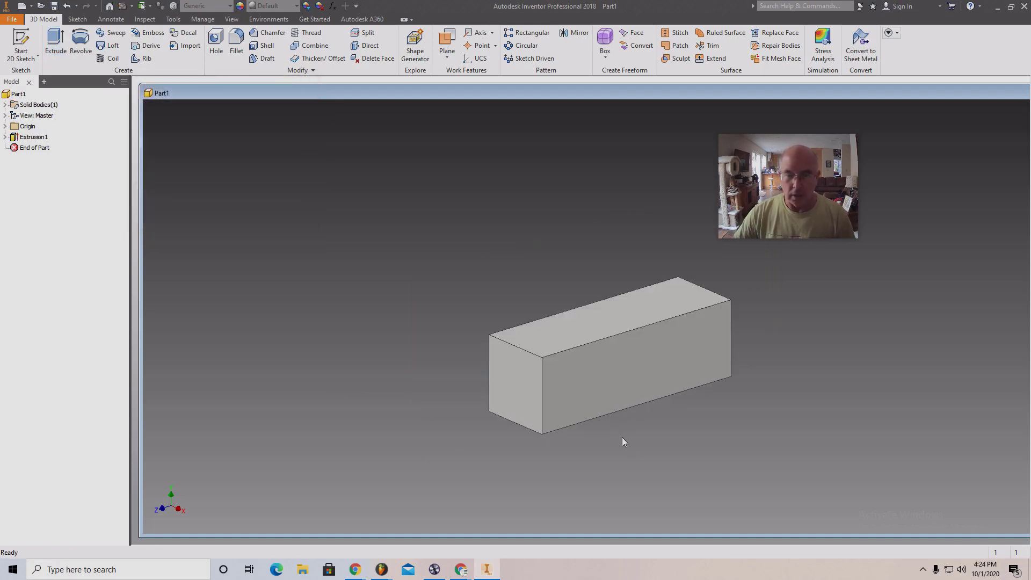
pyautogui.click(5, 137)
pyautogui.click(37, 148)
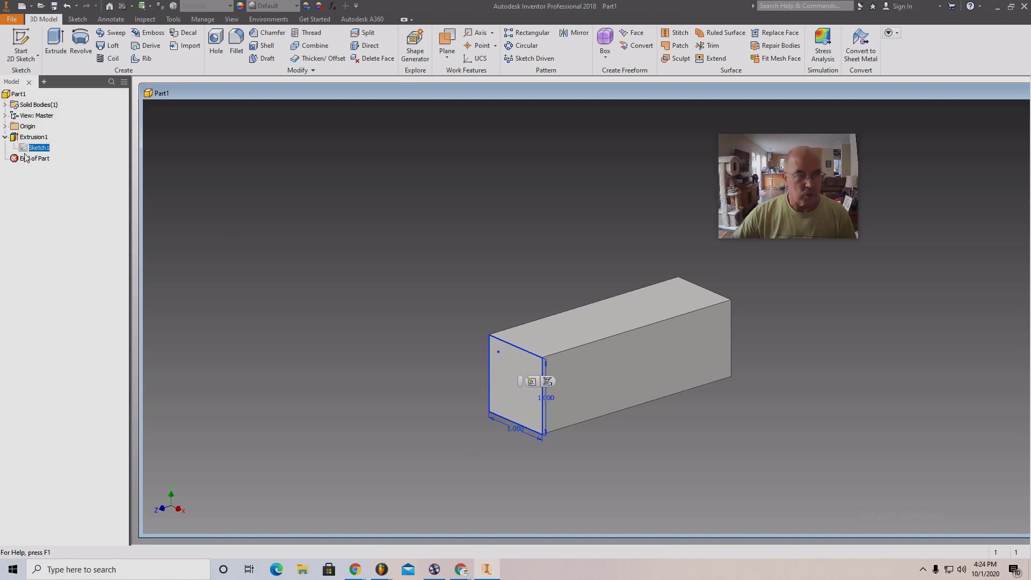
# Edit Sketch1, changing the width dimension to 5 in and height to 2 in
pyautogui.click(531, 381)
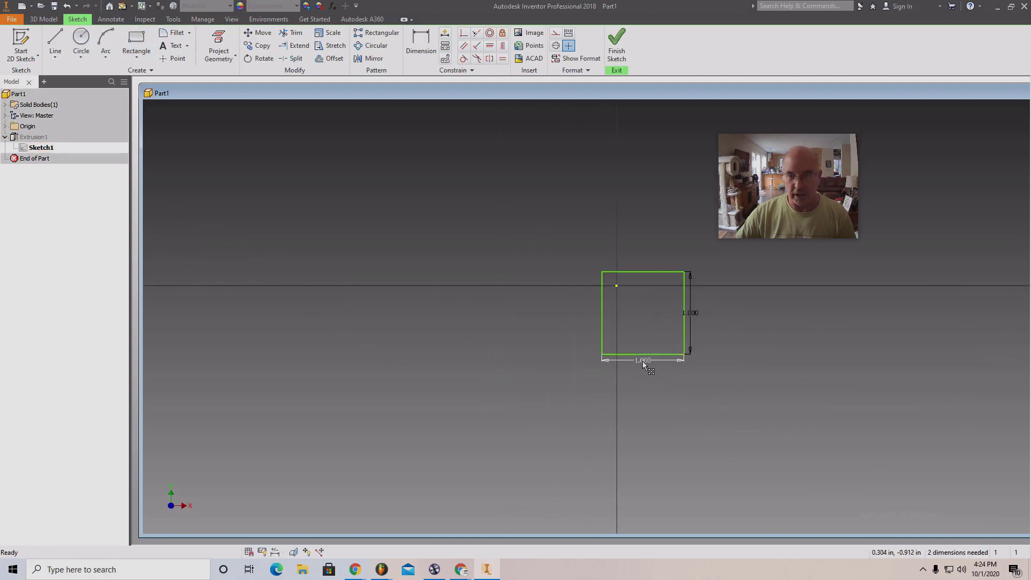
pyautogui.doubleClick(642, 360)
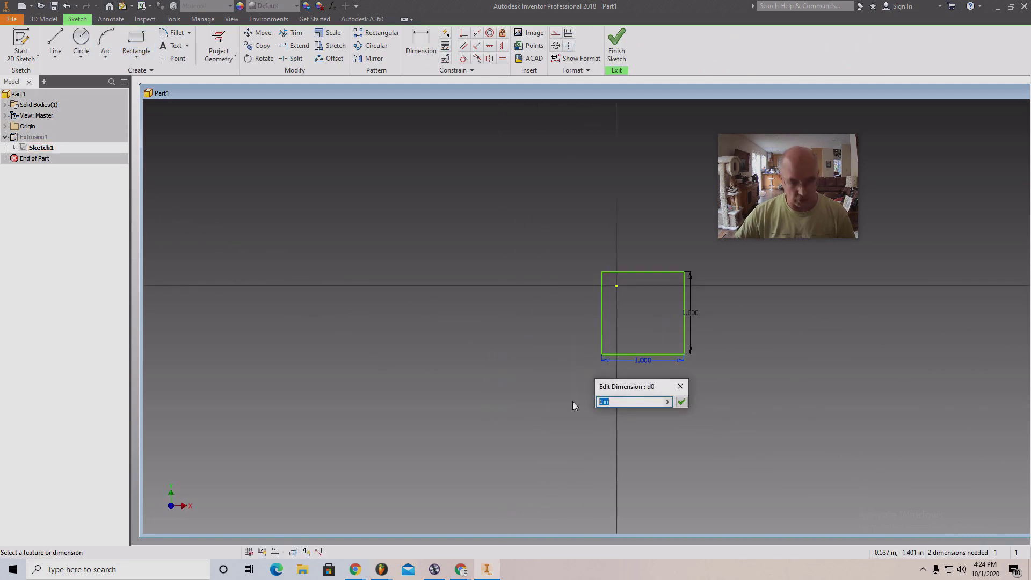
pyautogui.write('5')
pyautogui.press('Return')
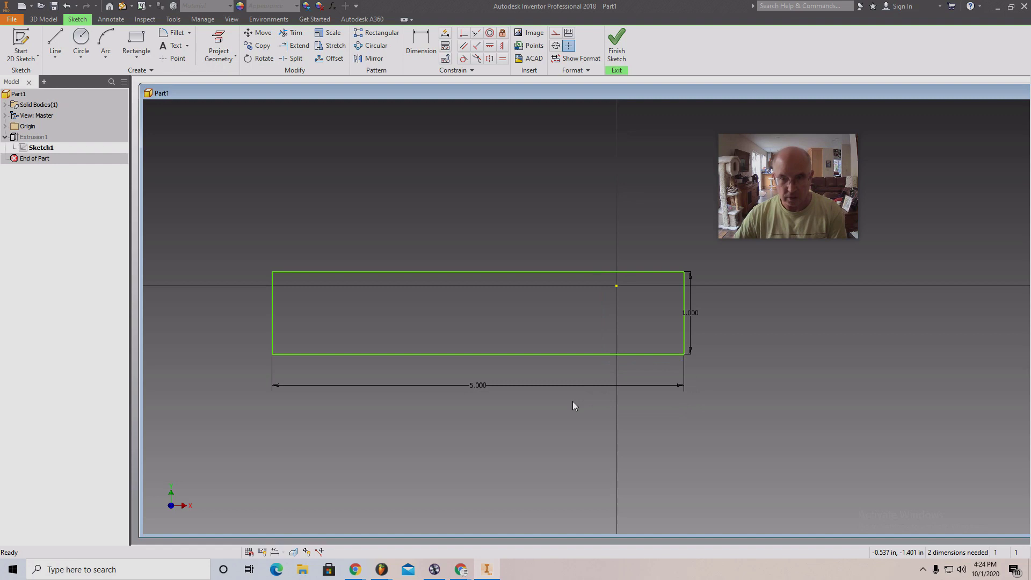
pyautogui.doubleClick(692, 317)
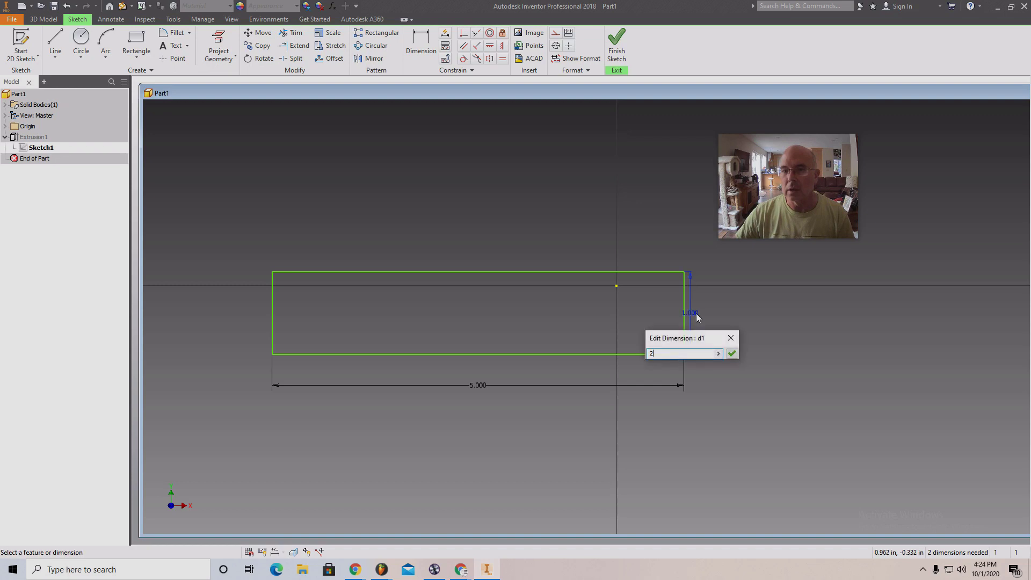
pyautogui.write('2')
pyautogui.click(731, 353)
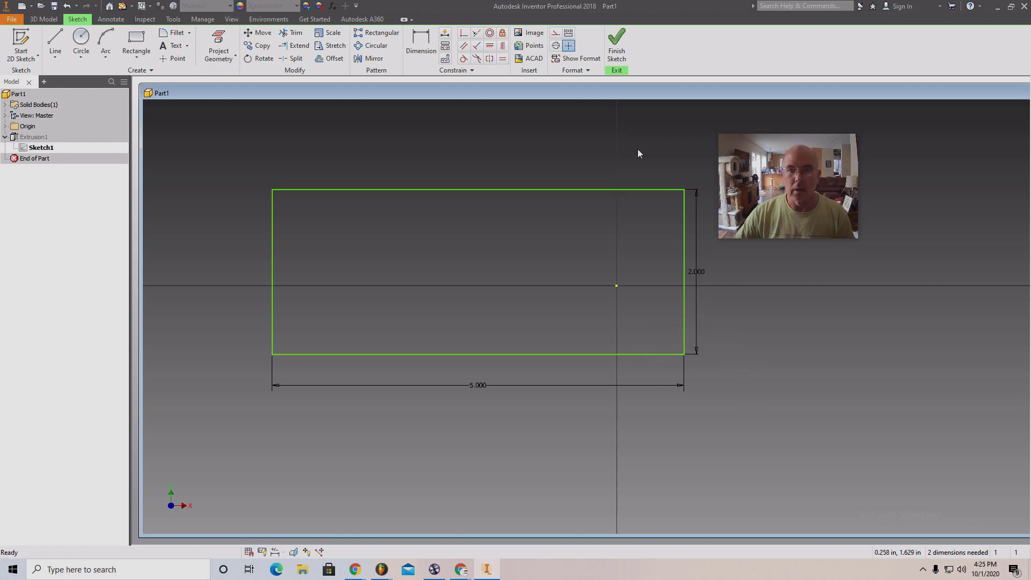
pyautogui.click(617, 44)
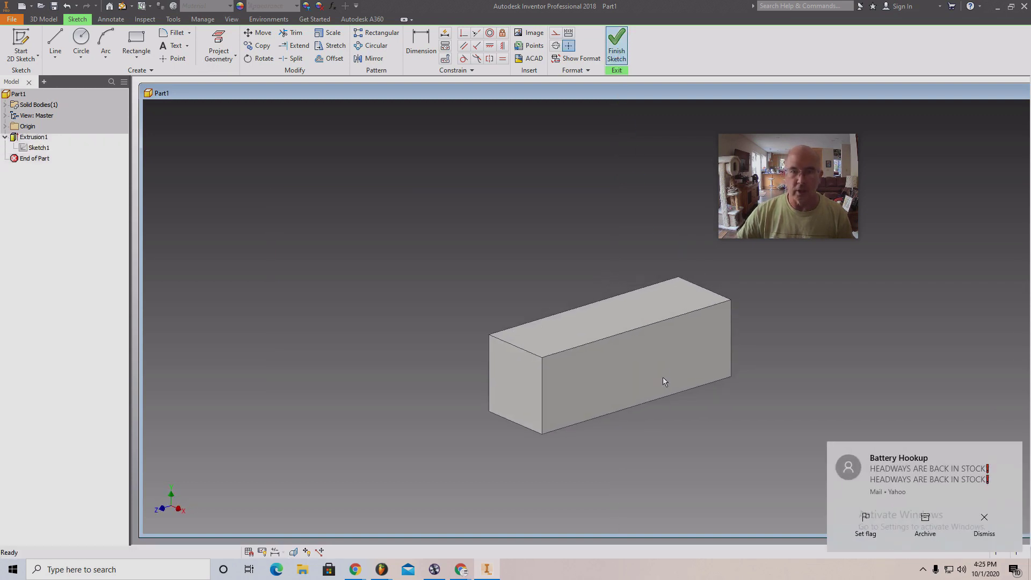
# Fillet the block's four top edges at 0.125 in radius, creating Fillet1
pyautogui.scroll(-3, 481, 437)
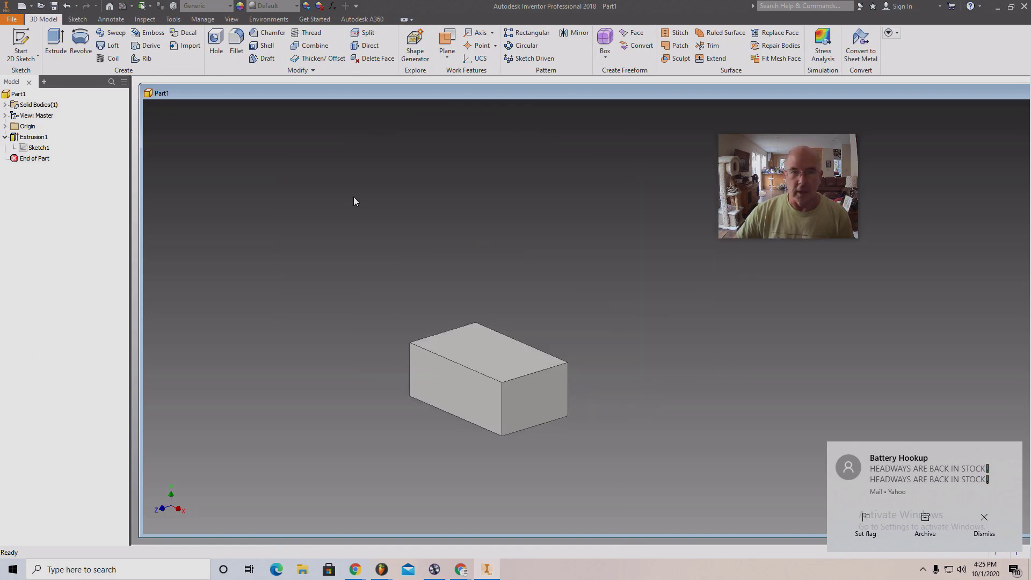
pyautogui.click(237, 42)
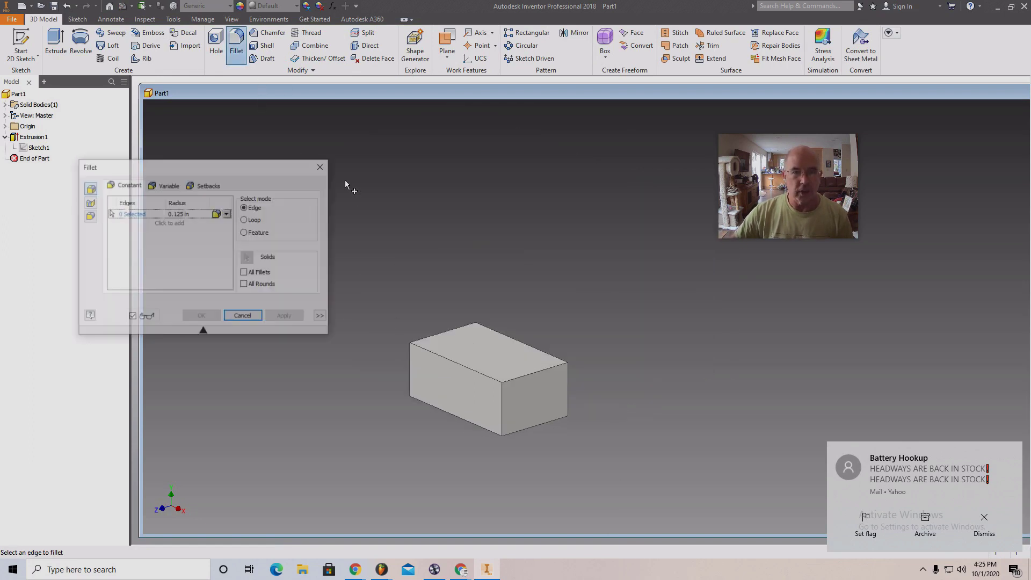
pyautogui.click(449, 361)
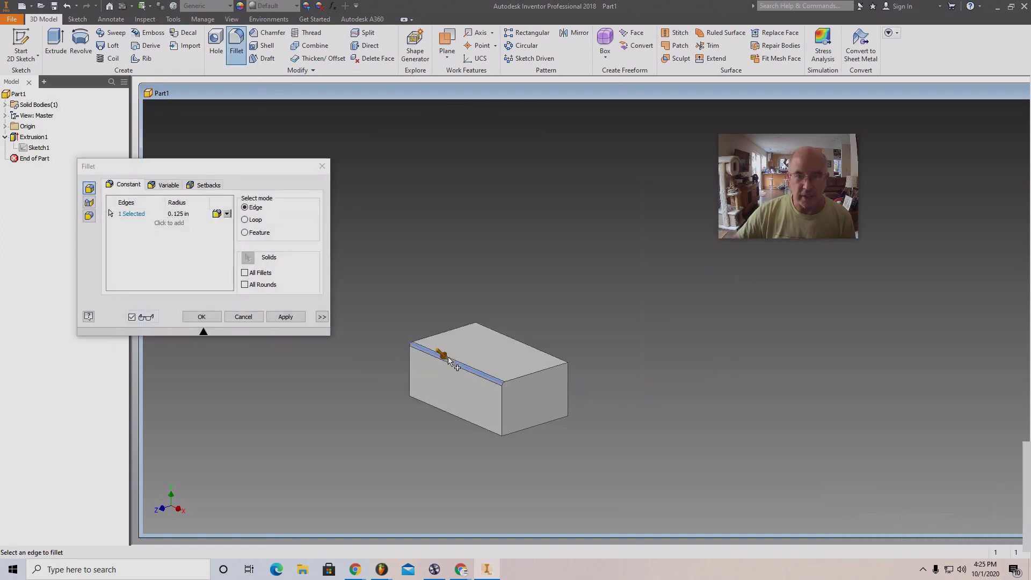
pyautogui.click(519, 380)
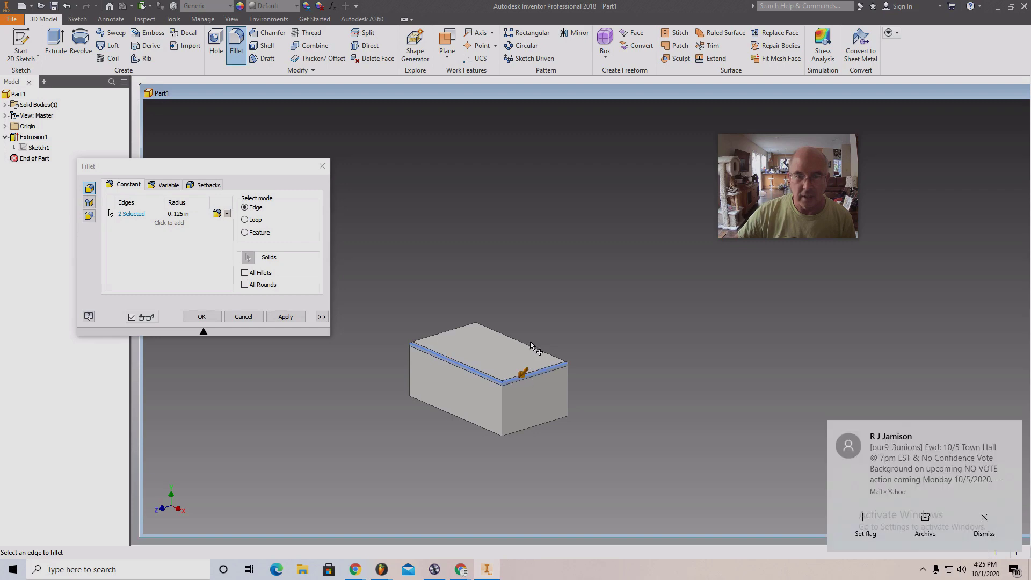
pyautogui.click(449, 334)
pyautogui.scroll(6, 455, 374)
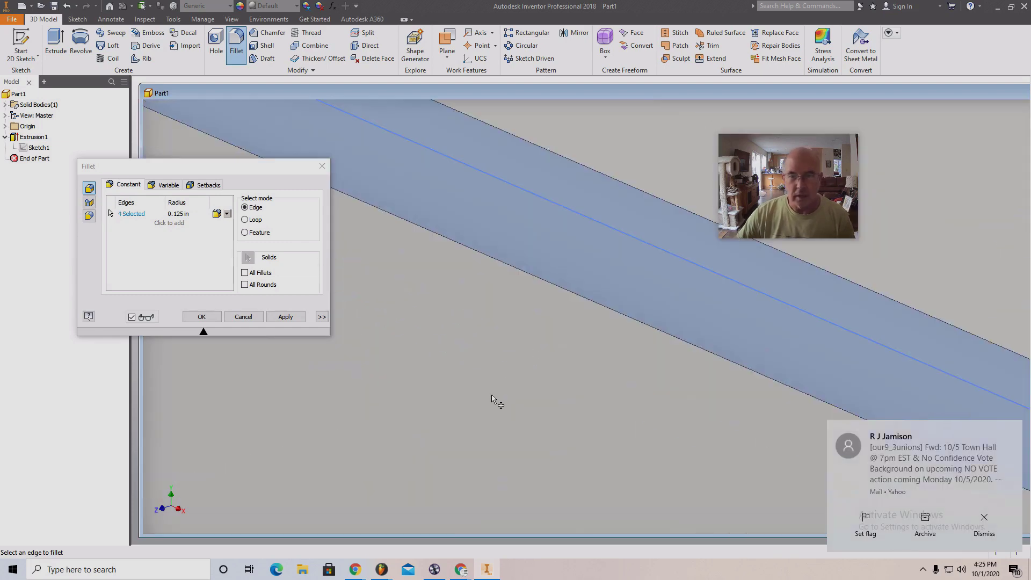
pyautogui.scroll(-3, 494, 403)
pyautogui.scroll(-5, 544, 436)
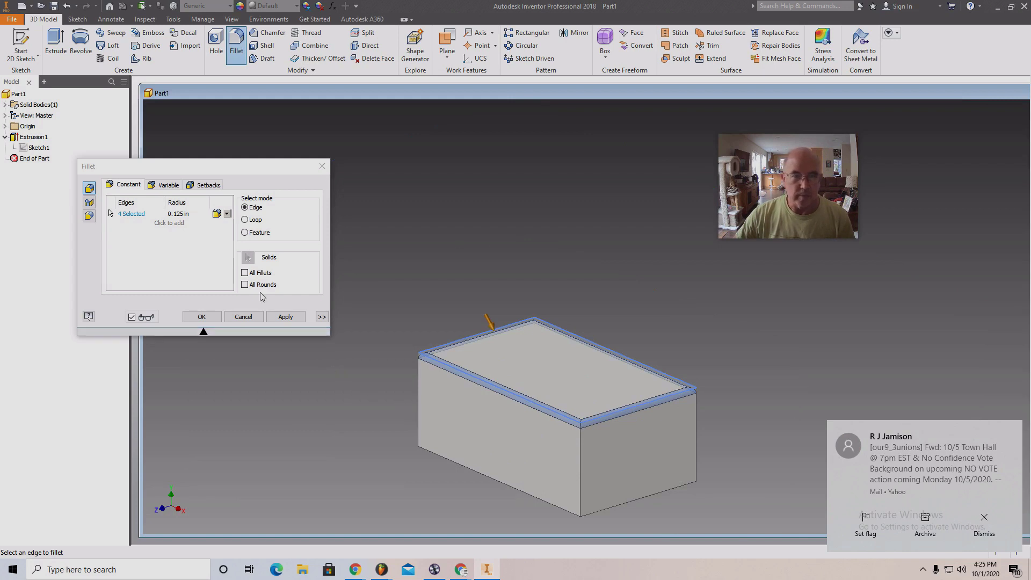
pyautogui.click(284, 317)
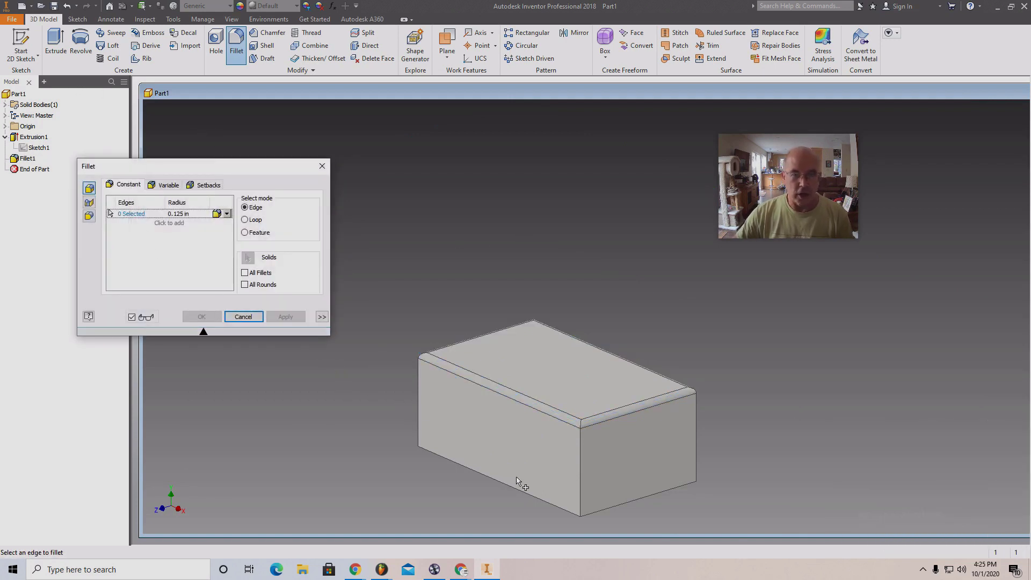
# Sketch a circle centred at the origin on the block's front face
pyautogui.click(21, 44)
pyautogui.click(516, 445)
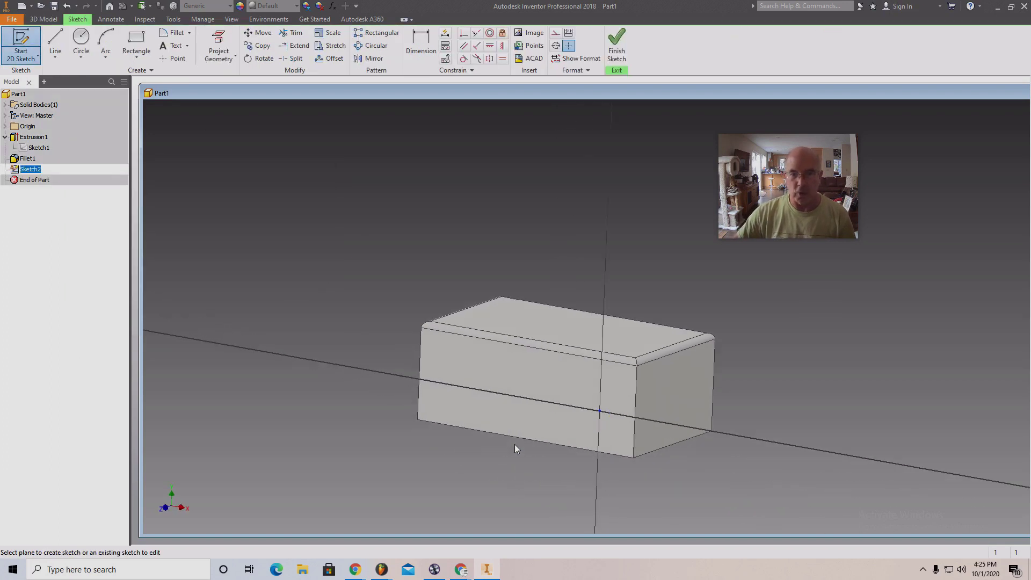
pyautogui.click(82, 38)
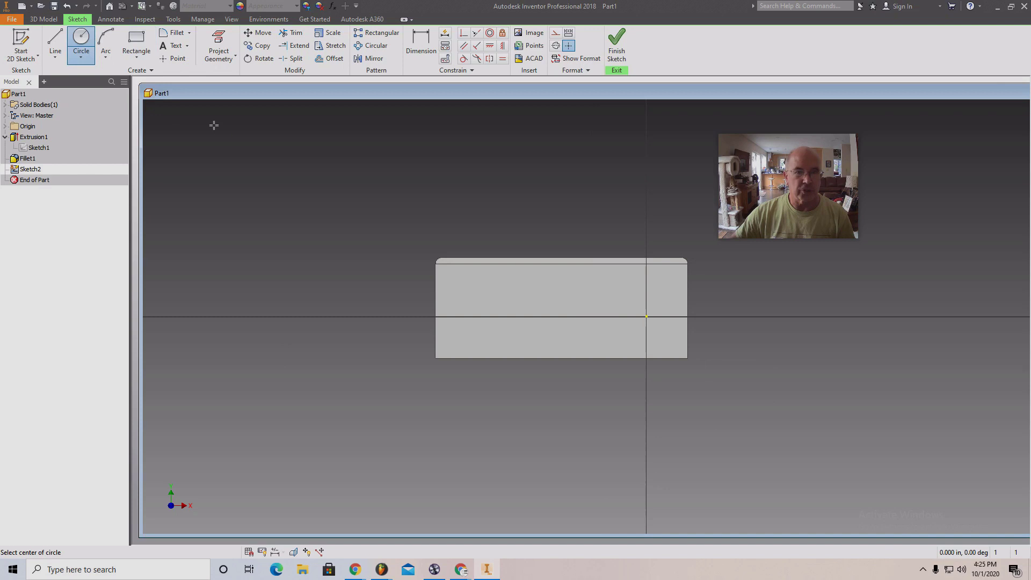
pyautogui.click(646, 316)
pyautogui.click(661, 327)
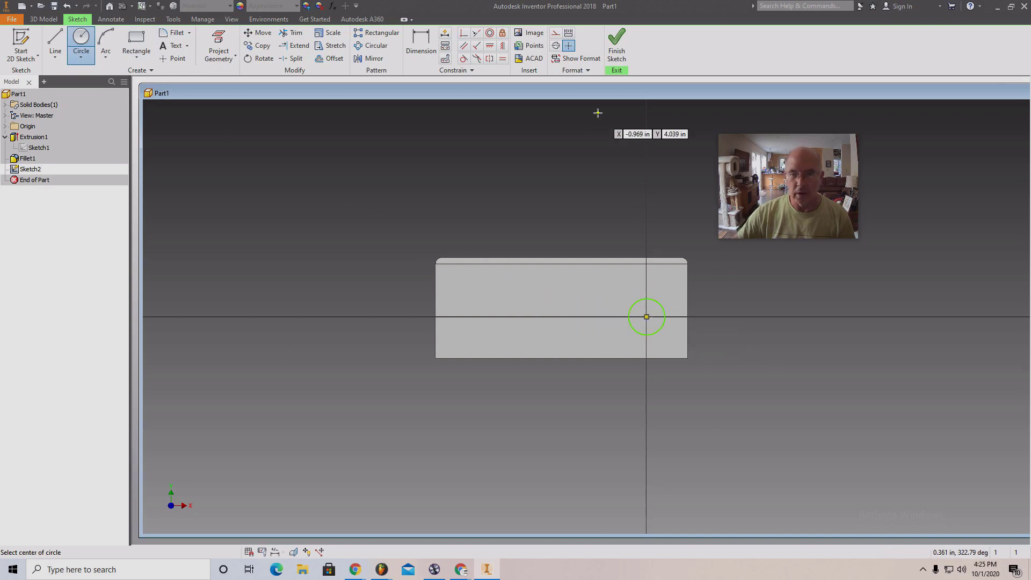
pyautogui.click(617, 45)
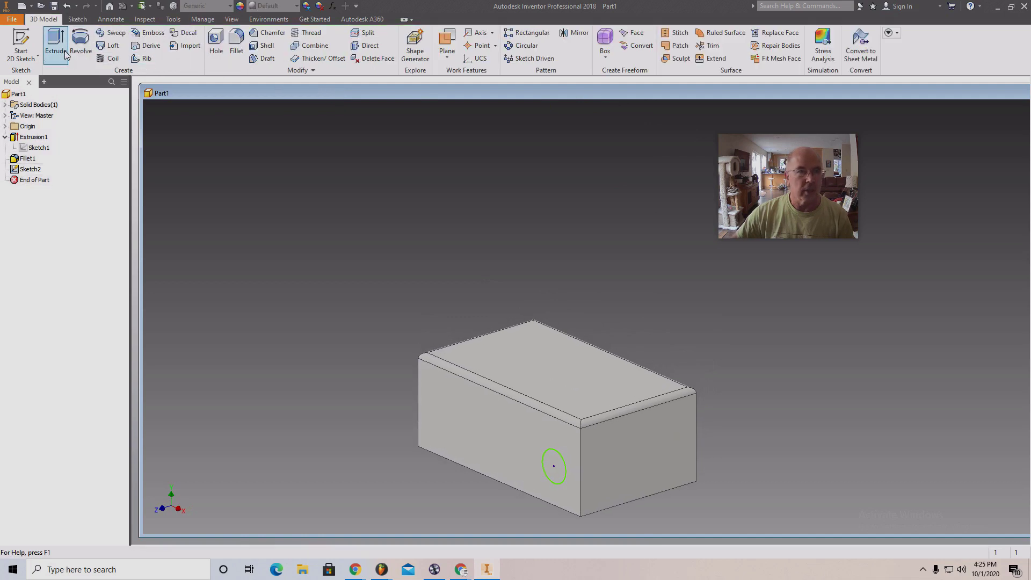
# Extrude the circle as a cut 3 in deep into the block
pyautogui.click(54, 47)
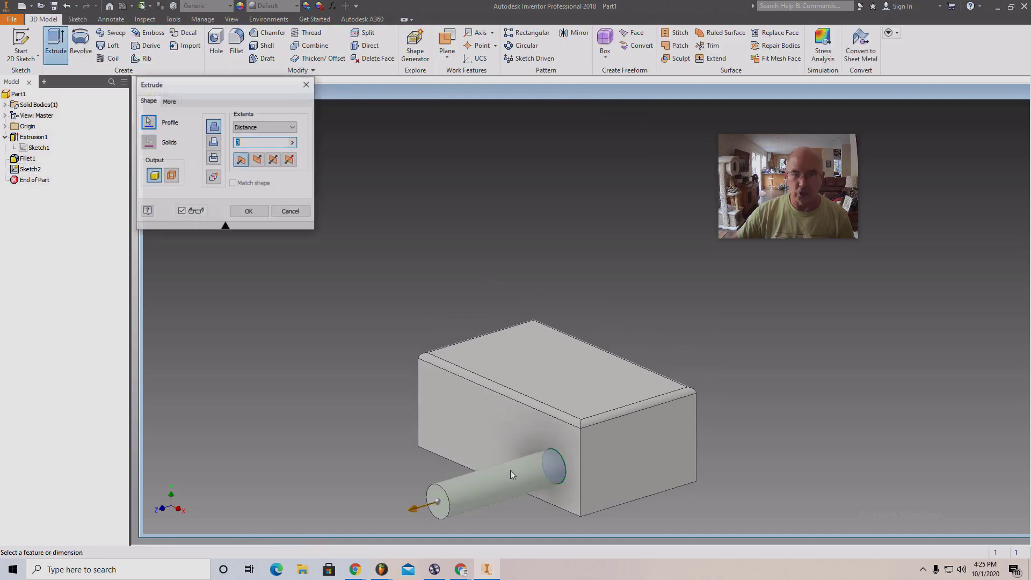
pyautogui.click(257, 160)
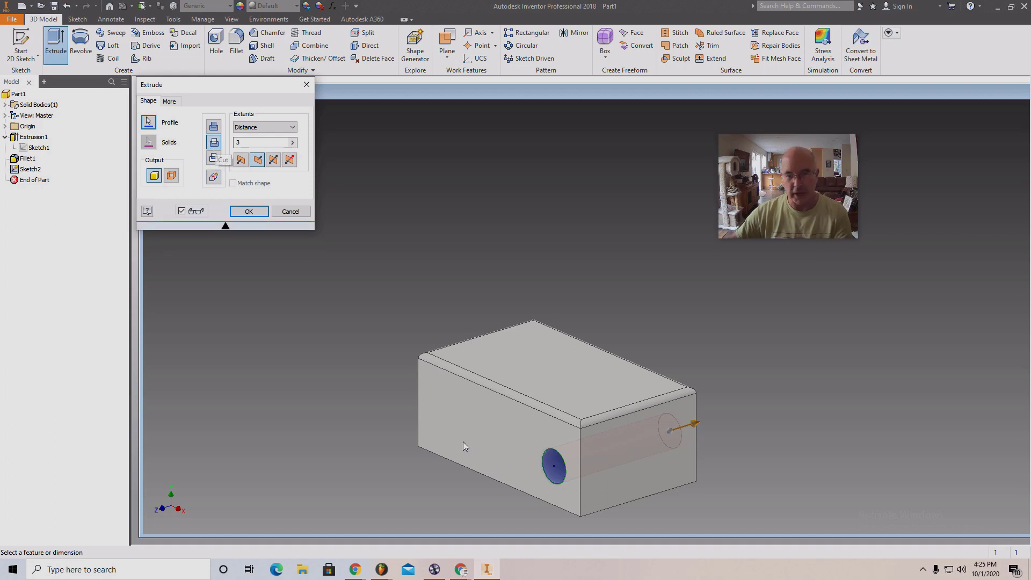
pyautogui.click(249, 212)
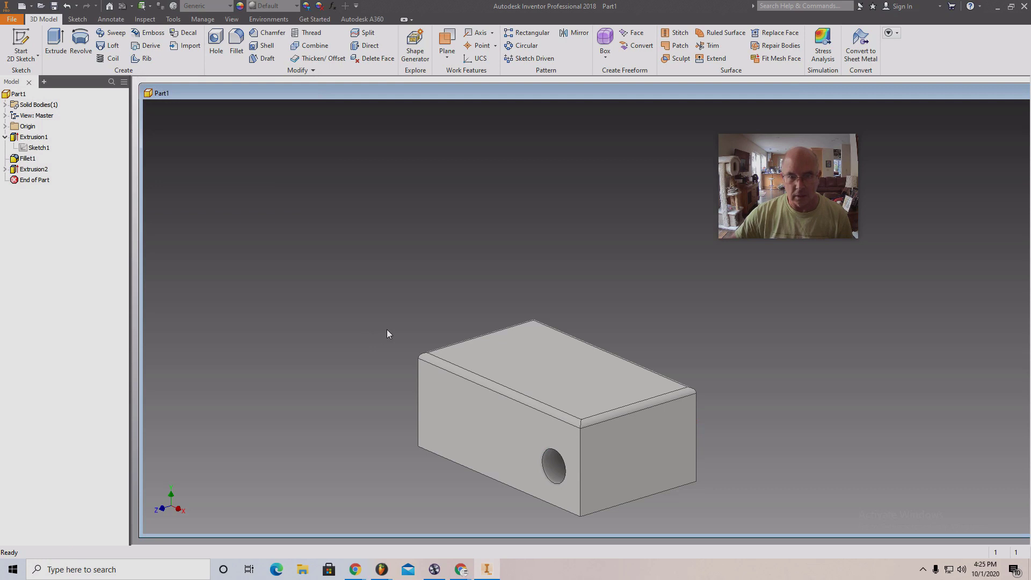
pyautogui.moveTo(970, 91)
pyautogui.mouseDown()
pyautogui.moveTo(916, 85)
pyautogui.moveTo(985, 99)
pyautogui.mouseUp()
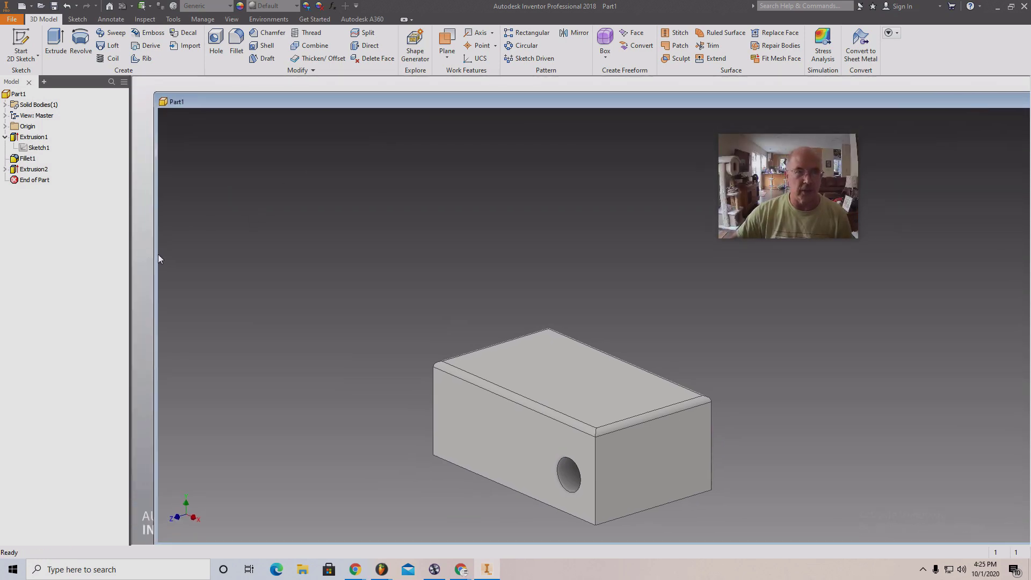
pyautogui.moveTo(158, 259); pyautogui.dragTo(323, 259)
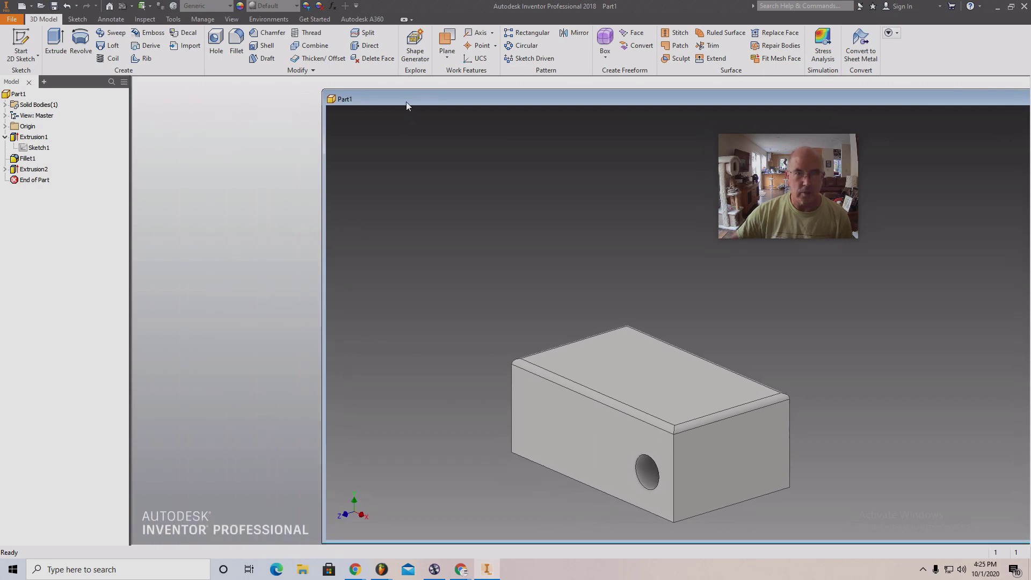
pyautogui.moveTo(406, 102); pyautogui.dragTo(240, 102)
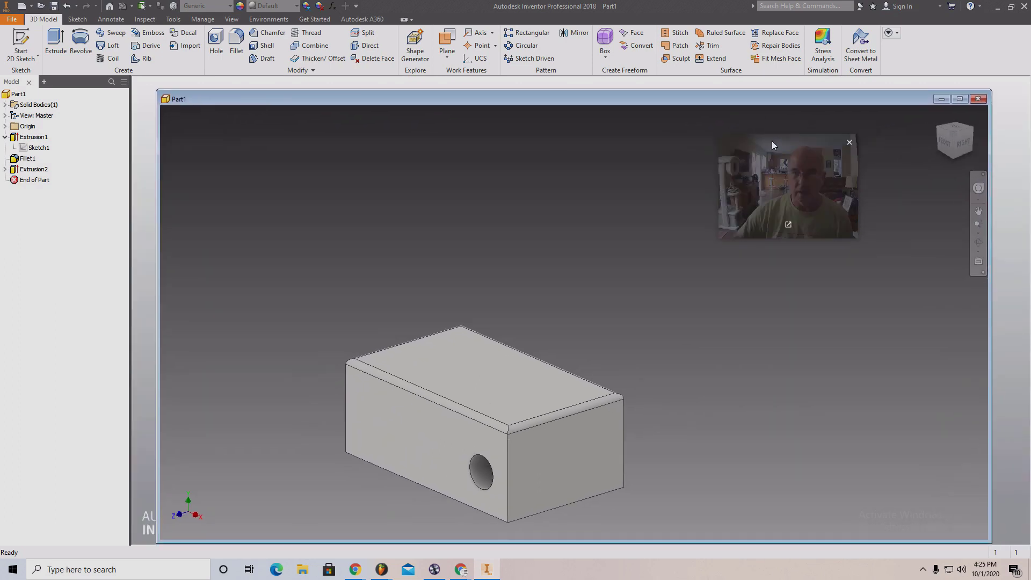
pyautogui.click(947, 145)
pyautogui.moveTo(947, 145)
pyautogui.mouseDown()
pyautogui.moveTo(922, 182)
pyautogui.moveTo(957, 146)
pyautogui.mouseUp()
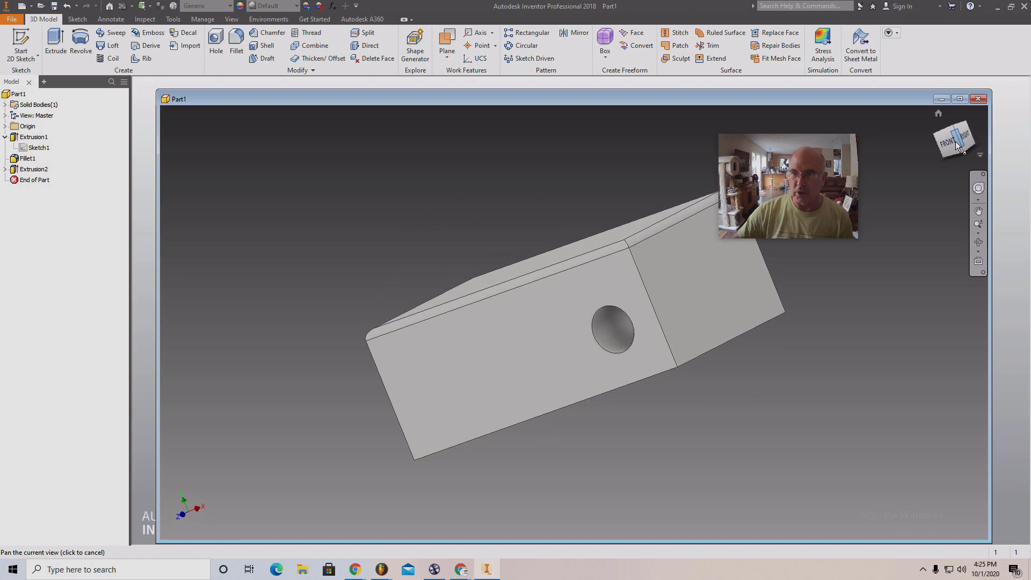
pyautogui.click(948, 141)
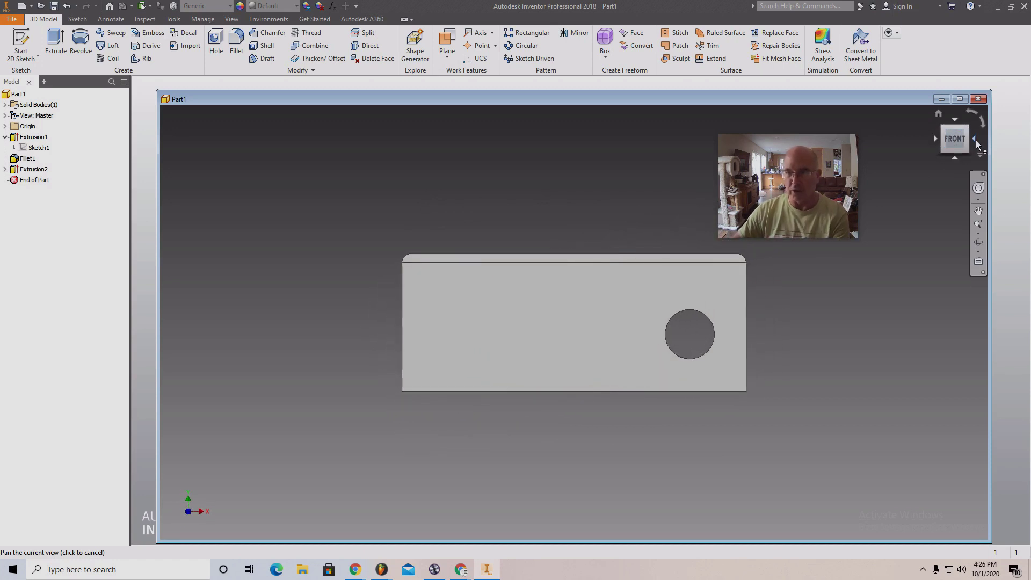
pyautogui.moveTo(949, 141); pyautogui.dragTo(958, 145)
pyautogui.click(958, 147)
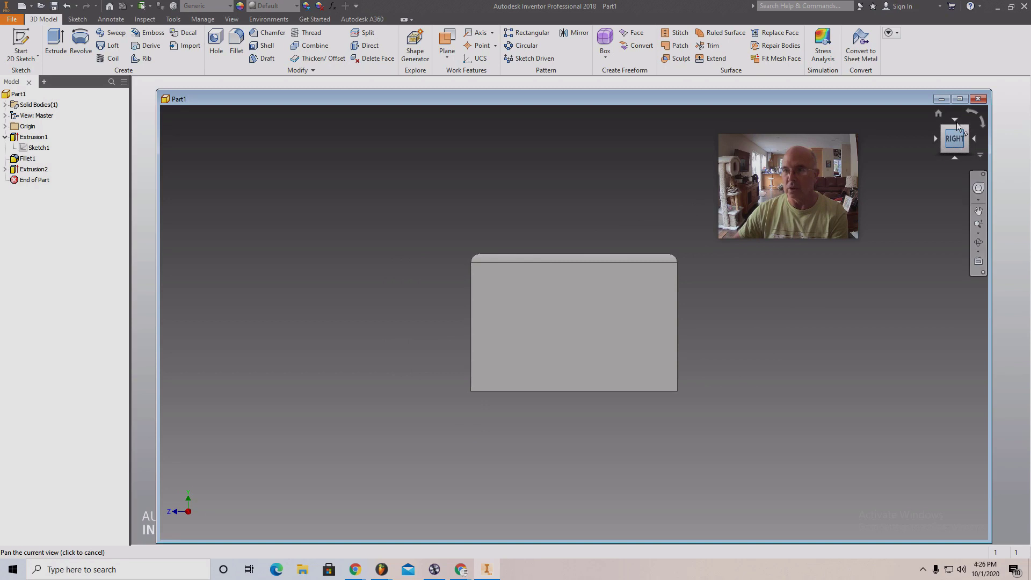
pyautogui.click(955, 120)
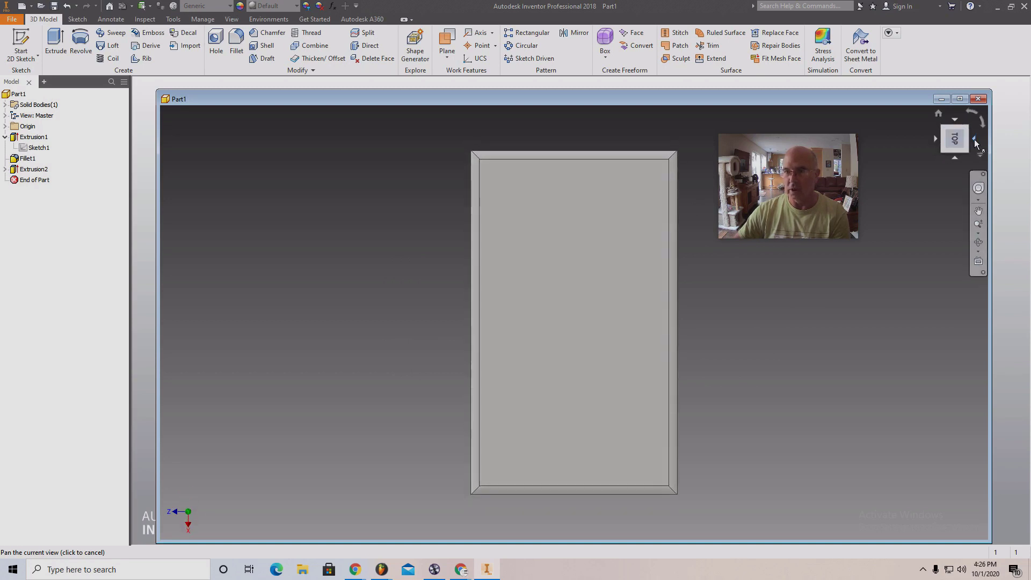
pyautogui.click(975, 140)
pyautogui.click(981, 120)
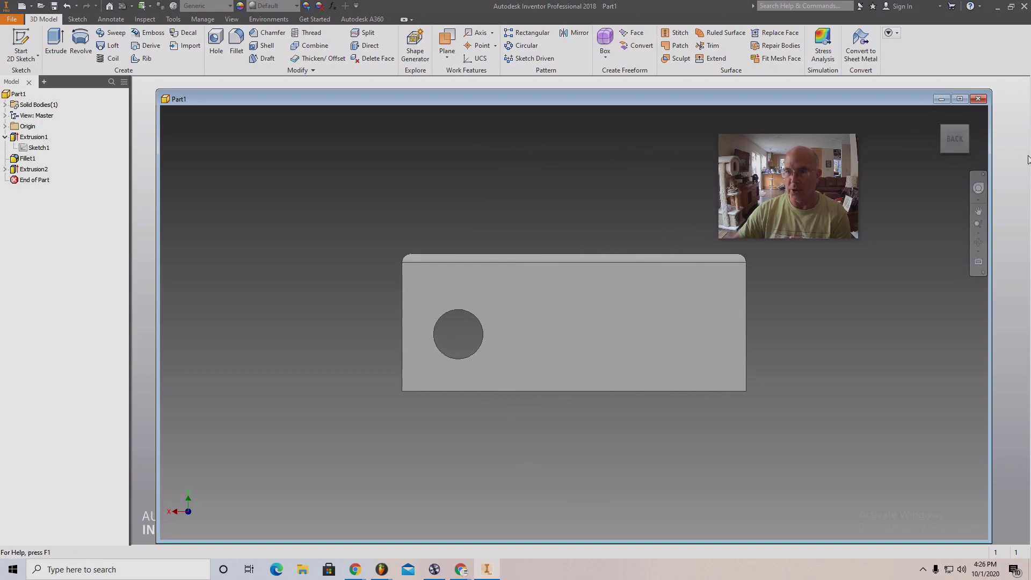
pyautogui.moveTo(959, 142)
pyautogui.mouseDown()
pyautogui.moveTo(864, 150)
pyautogui.moveTo(175, 534)
pyautogui.moveTo(229, 133)
pyautogui.moveTo(897, 156)
pyautogui.moveTo(877, 530)
pyautogui.moveTo(725, 136)
pyautogui.moveTo(446, 207)
pyautogui.moveTo(401, 239)
pyautogui.mouseUp()
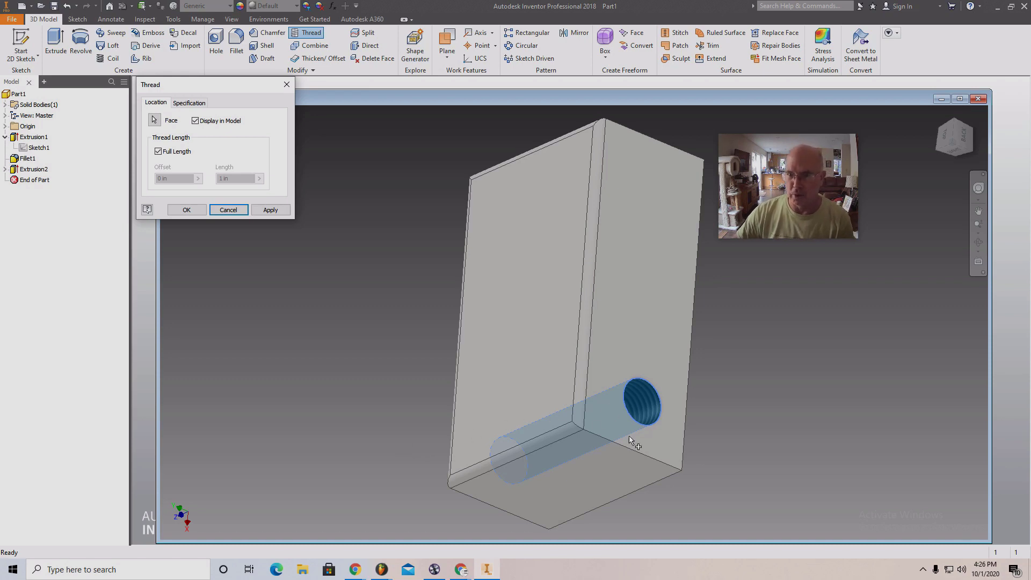
# Apply the full-length thread to the hole's inner face, creating Thread1, and close the dialog
pyautogui.click(270, 210)
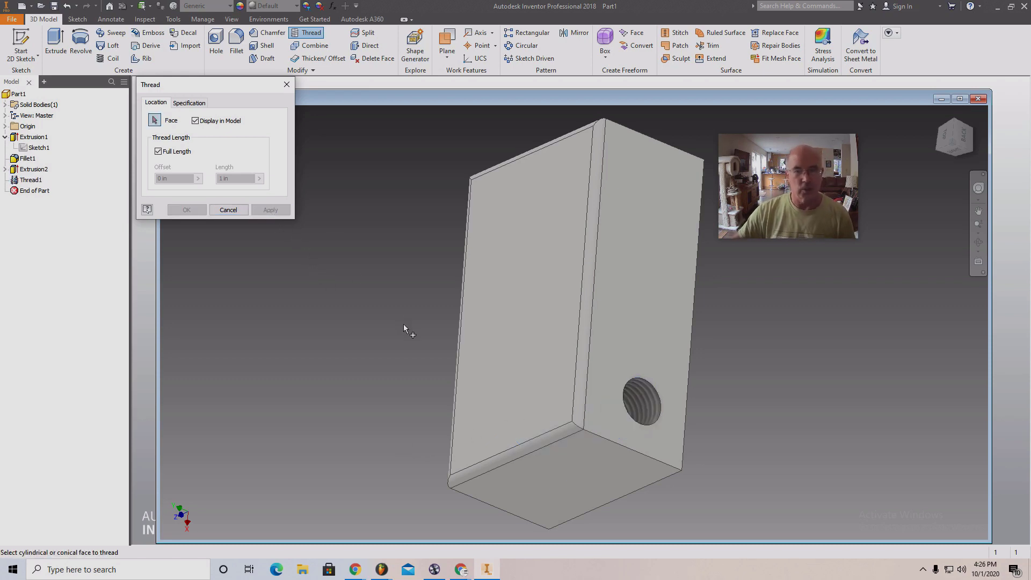
pyautogui.click(287, 85)
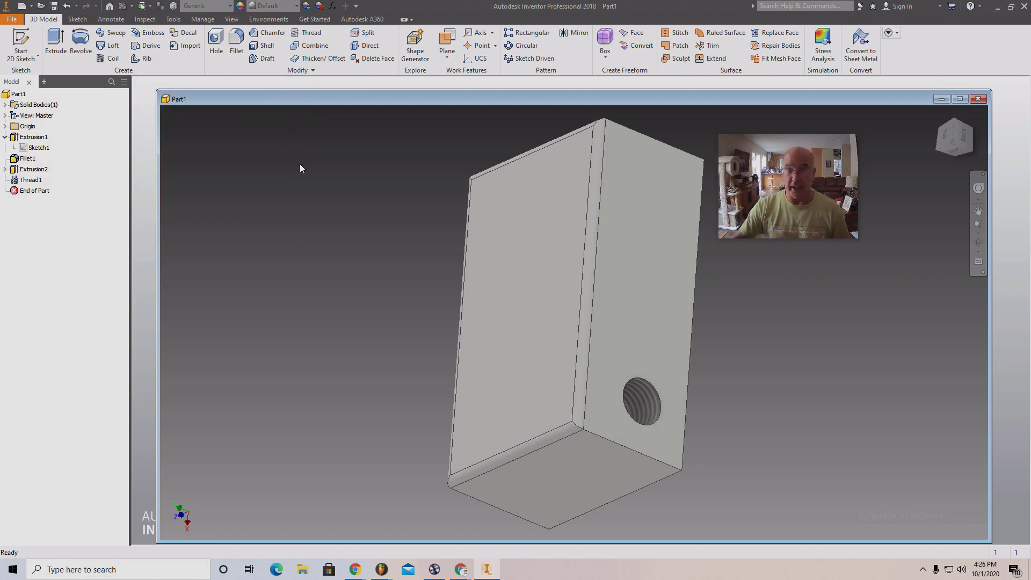
pyautogui.click(949, 139)
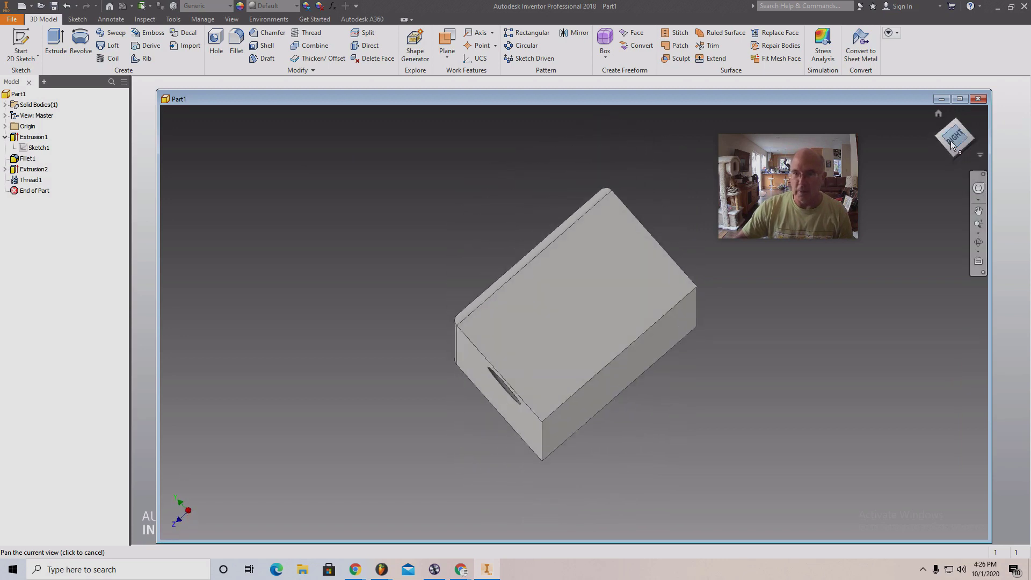
pyautogui.moveTo(950, 141); pyautogui.dragTo(928, 151)
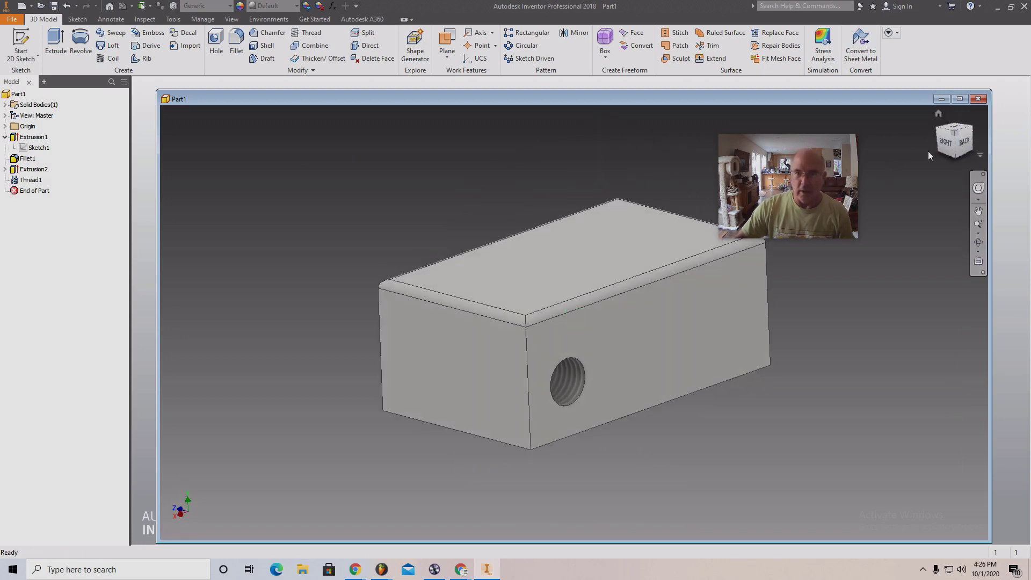
pyautogui.moveTo(828, 179)
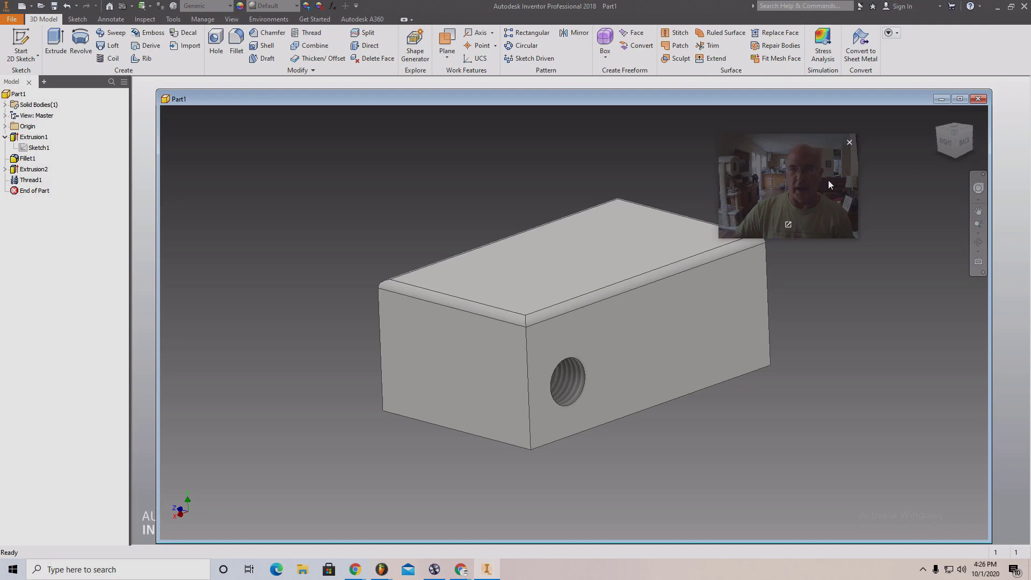